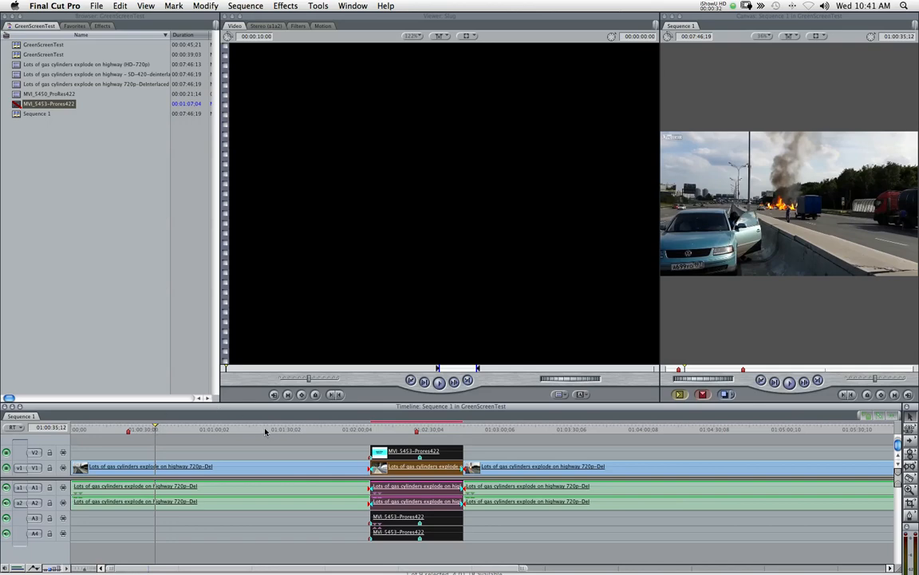
# Scrub the sequence to just before the offline overlay, check the GreenScreenTest folders in Finder, and return to Final Cut Pro.
pyautogui.moveTo(262, 431); pyautogui.dragTo(356, 431)
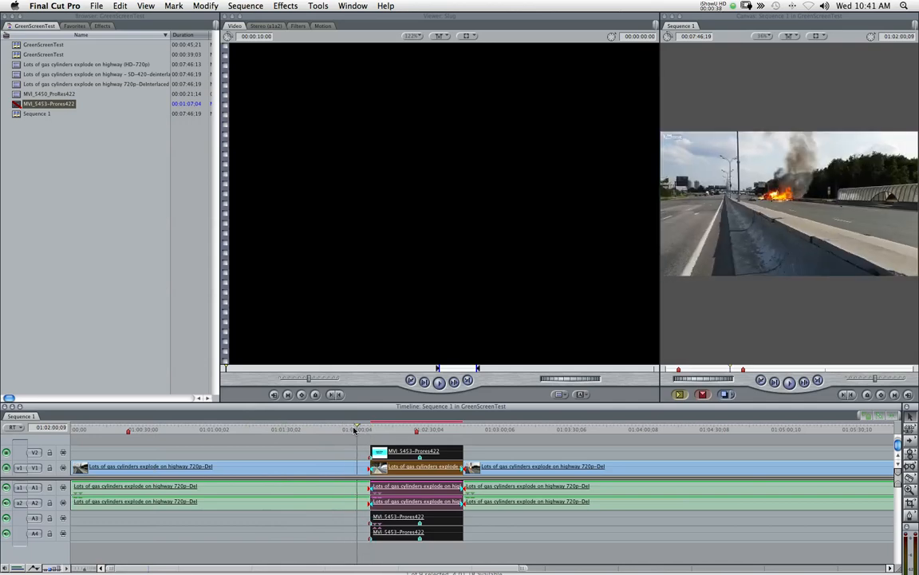
pyautogui.moveTo(248, 572)
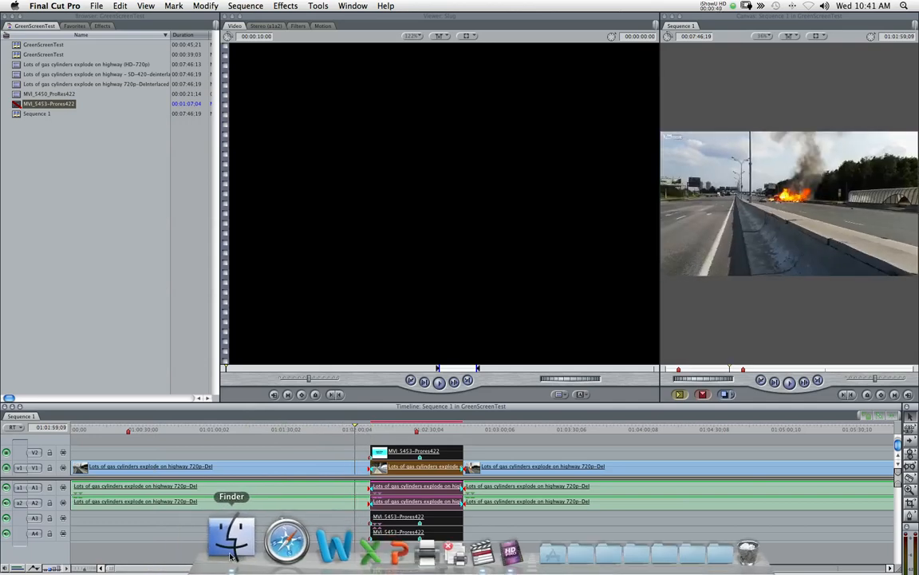
pyautogui.click(227, 541)
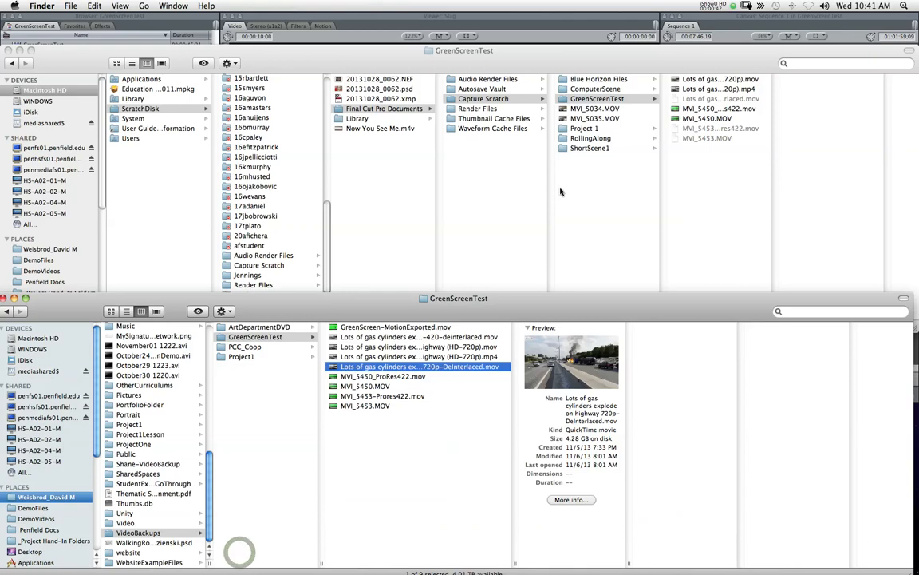
pyautogui.click(4, 299)
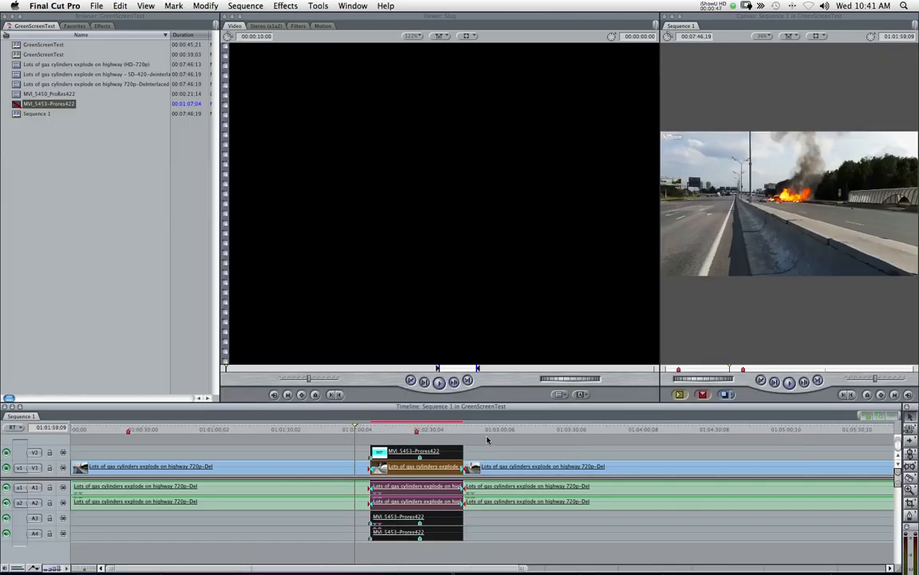
pyautogui.click(439, 395)
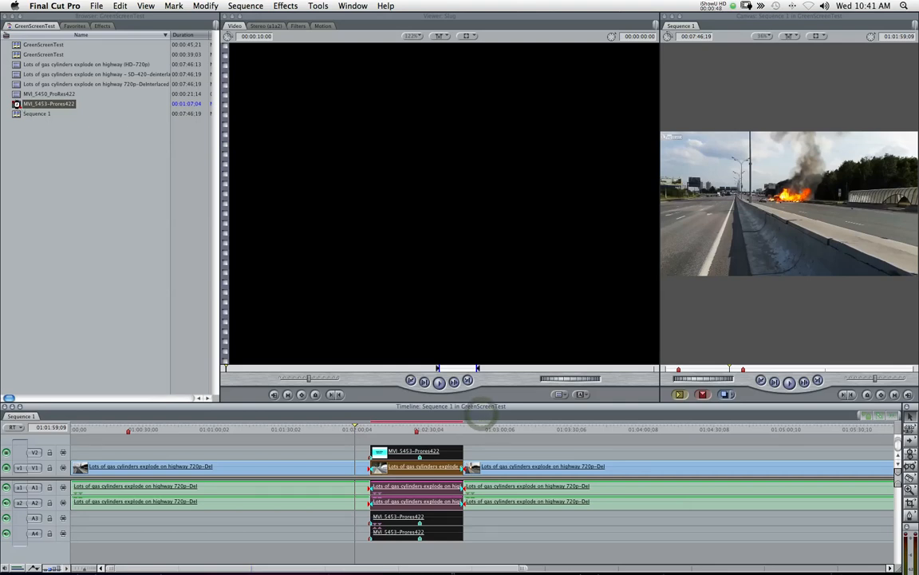
# Start reconnecting the media of the offline MVI_5453-Prores422 clip and choose to locate its missing file.
pyautogui.rightClick(19, 102)
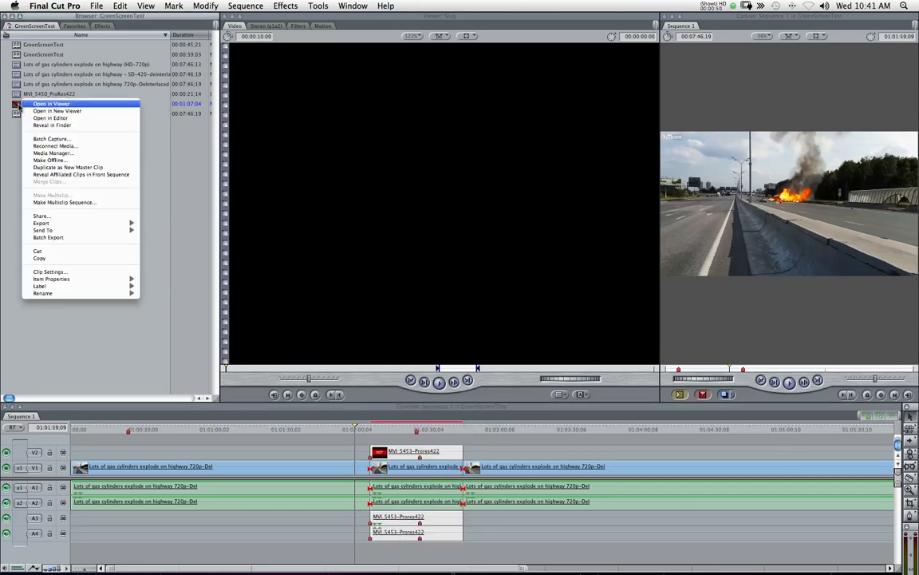
pyautogui.click(72, 147)
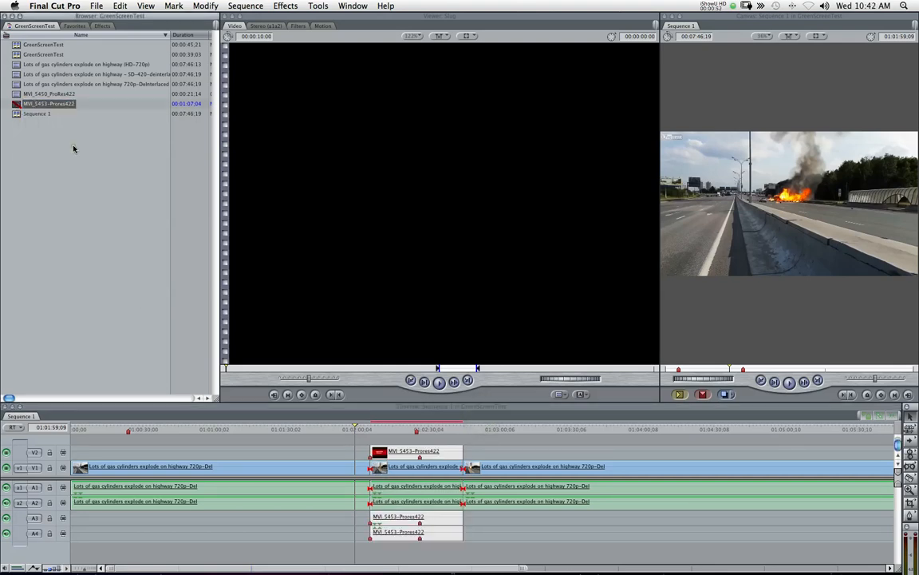
pyautogui.click(774, 328)
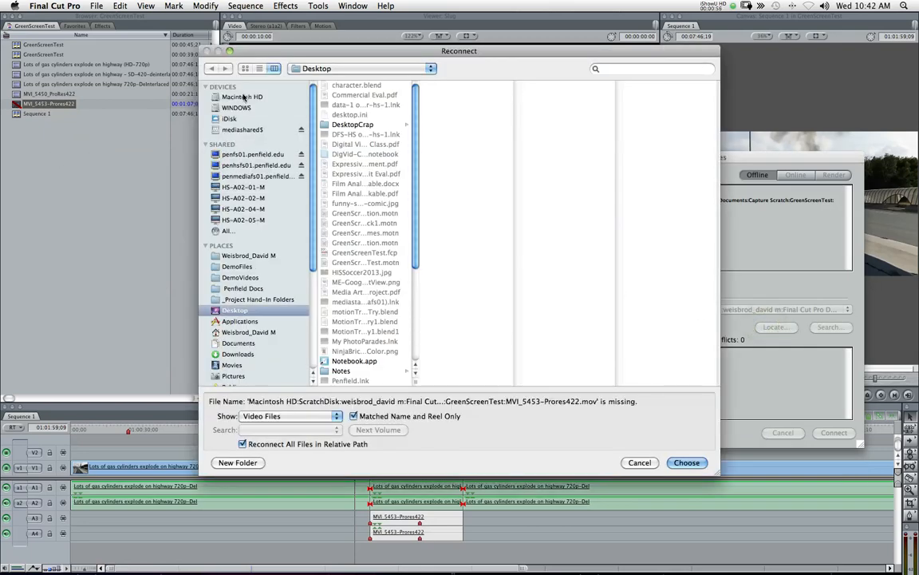
# Browse Macintosh HD through ScratchDisk, the personal scratch folder and Final Cut Pro Documents to the Capture Scratch folder.
pyautogui.click(243, 97)
pyautogui.click(349, 114)
pyautogui.scroll(-10, 477, 191)
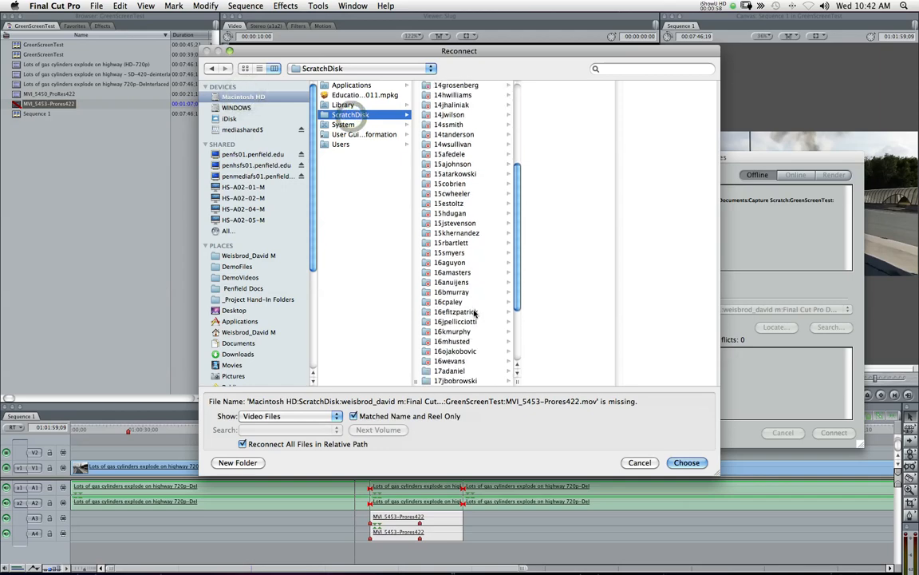
pyautogui.click(452, 381)
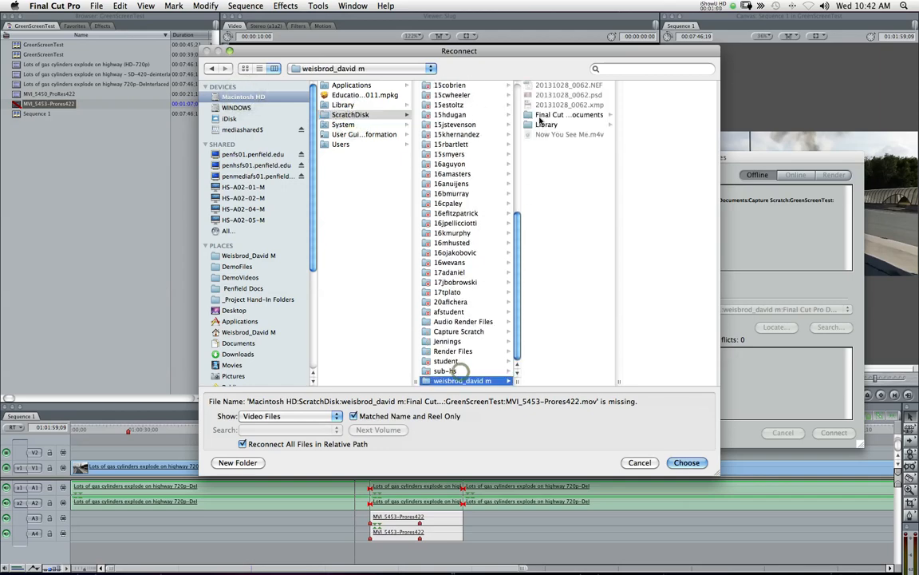
pyautogui.click(551, 114)
pyautogui.click(629, 104)
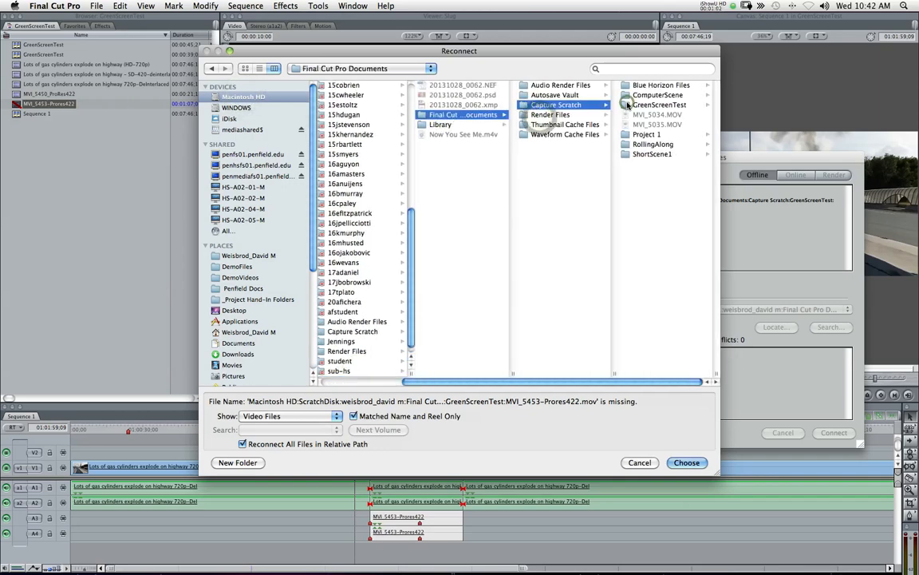
# Choose MVI_5453-Prores422.mov in the GreenScreenTest folder and connect the offline clip to it.
pyautogui.click(565, 59)
pyautogui.click(548, 57)
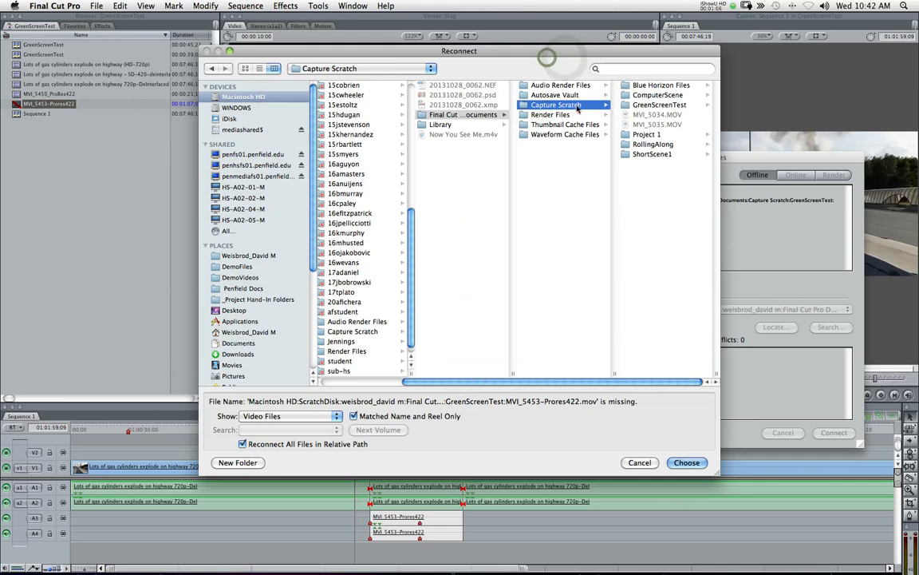
pyautogui.click(637, 134)
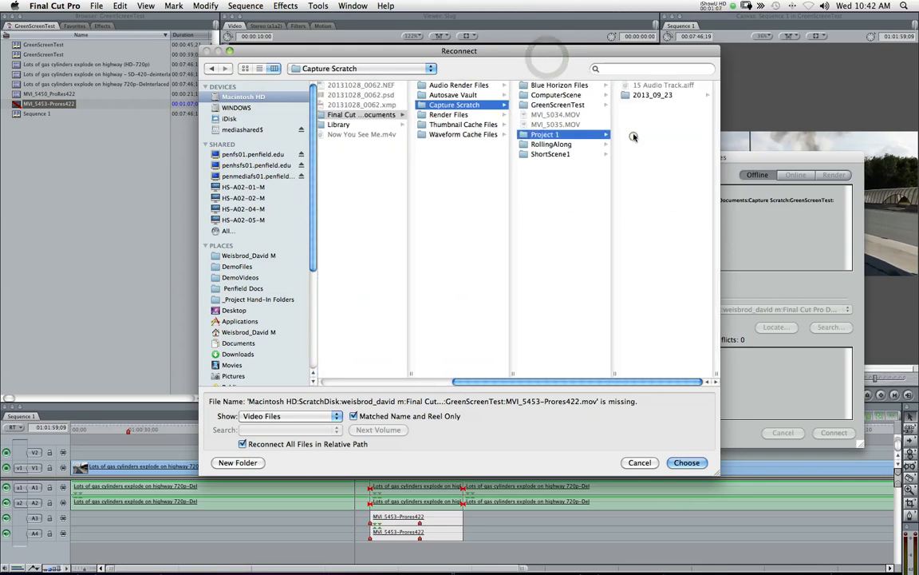
pyautogui.click(556, 104)
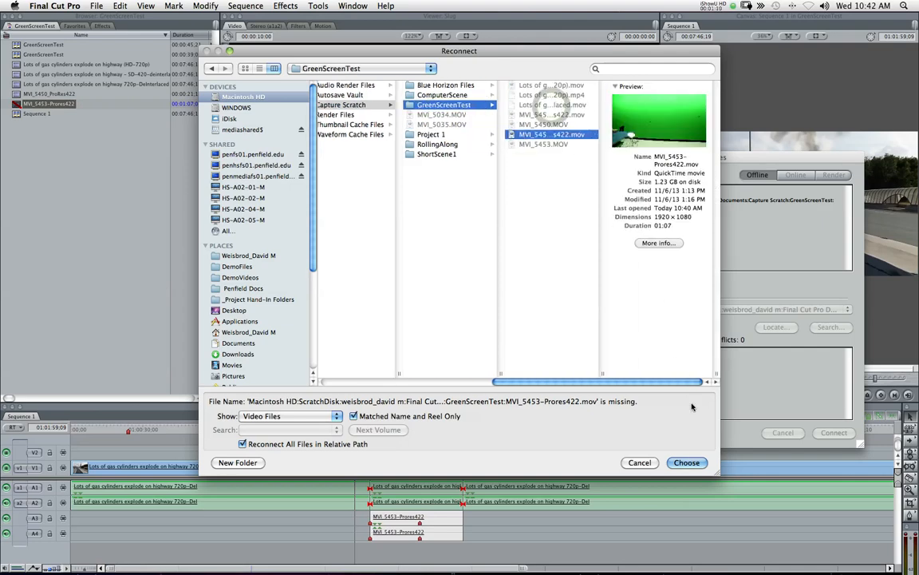
pyautogui.click(686, 462)
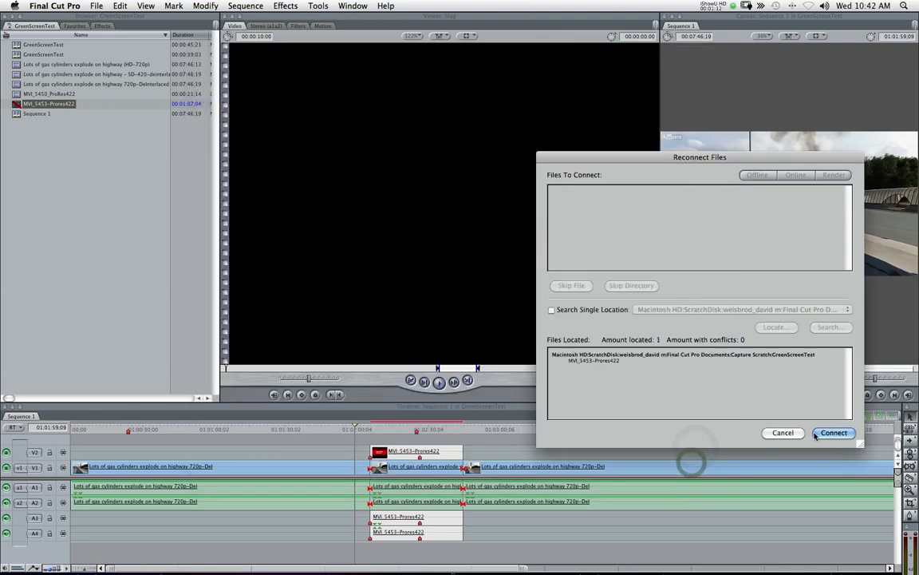
pyautogui.click(832, 434)
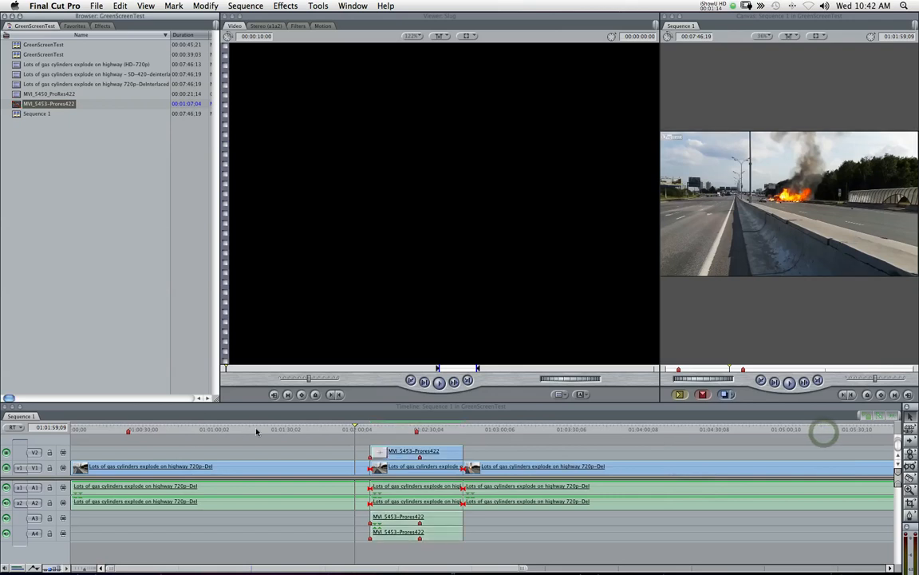
# Review the sequence around the start of the reconnected green-screen overlay and the explosion before it.
pyautogui.click(383, 429)
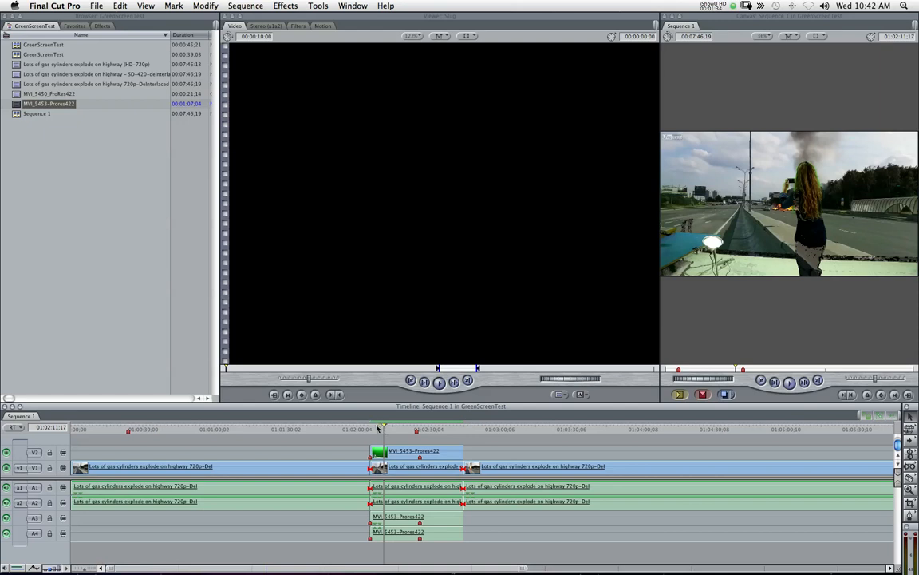
pyautogui.click(372, 429)
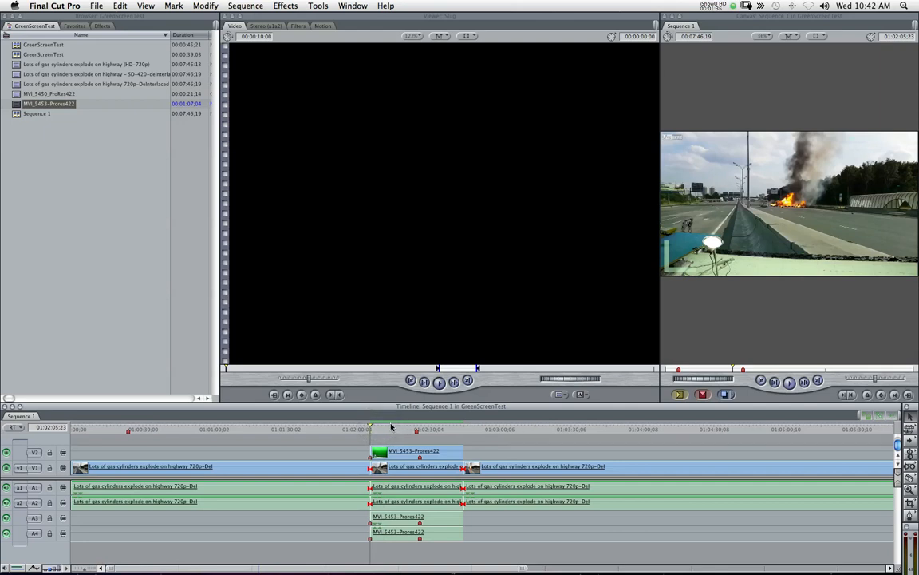
pyautogui.click(338, 430)
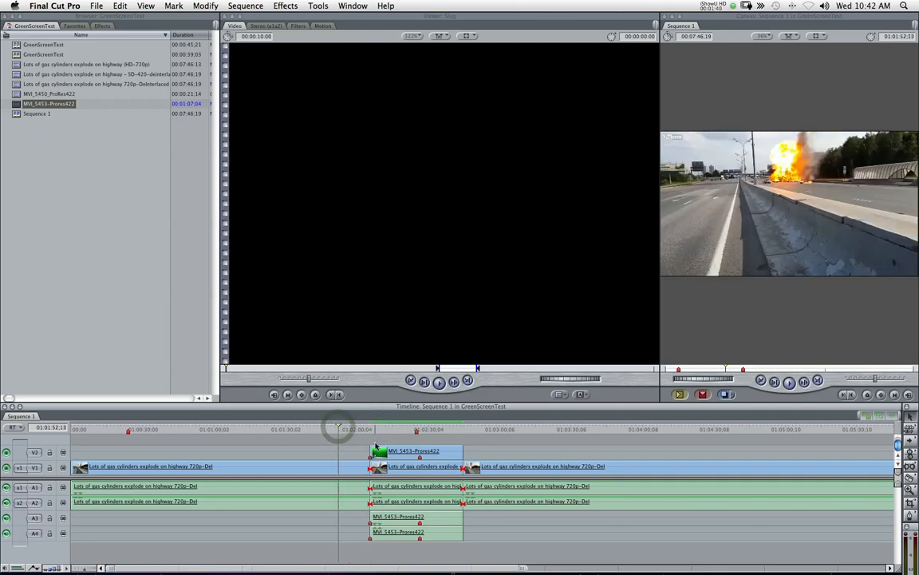
pyautogui.scroll(-1, 378, 445)
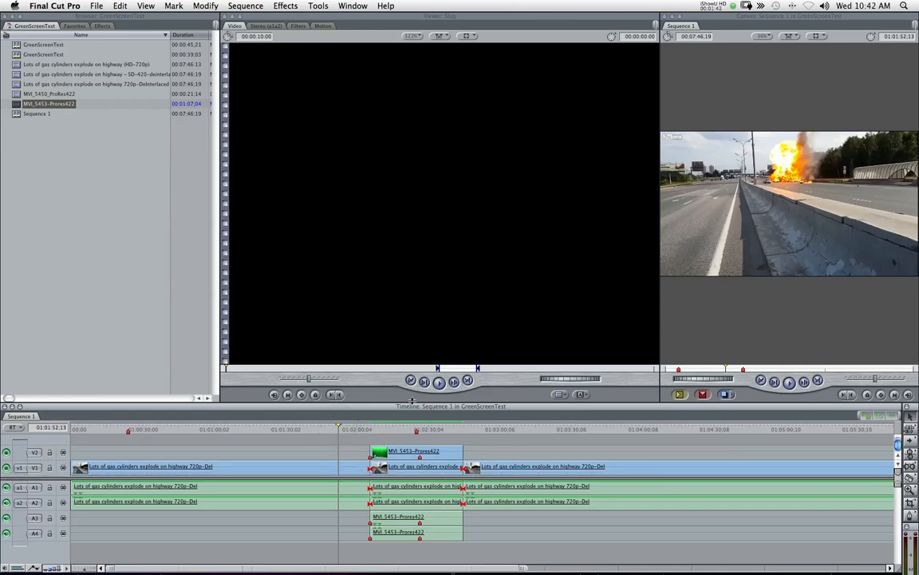
# Enlarge the timeline area slightly and scrub through the green-screen overlay, stopping at 01:02:31;10.
pyautogui.moveTo(412, 401); pyautogui.dragTo(411, 392)
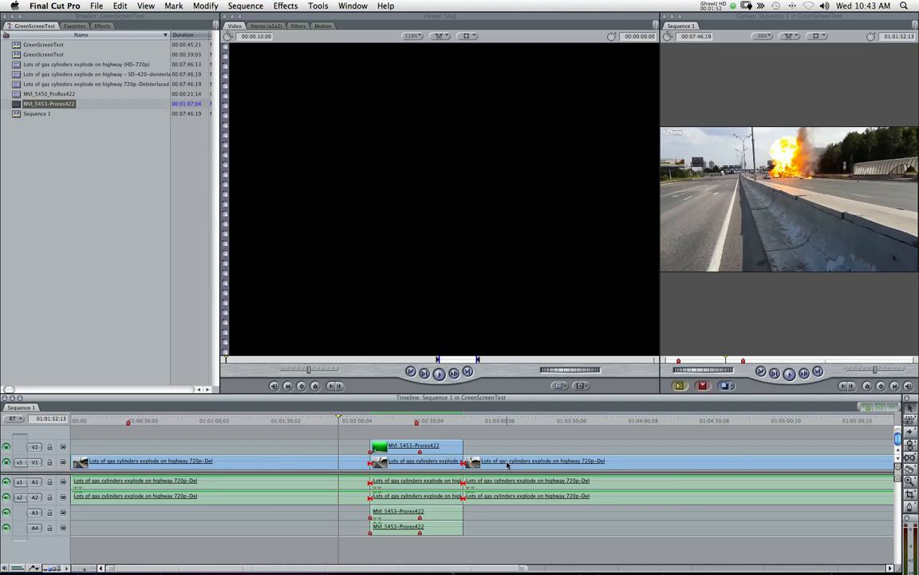
pyautogui.click(369, 420)
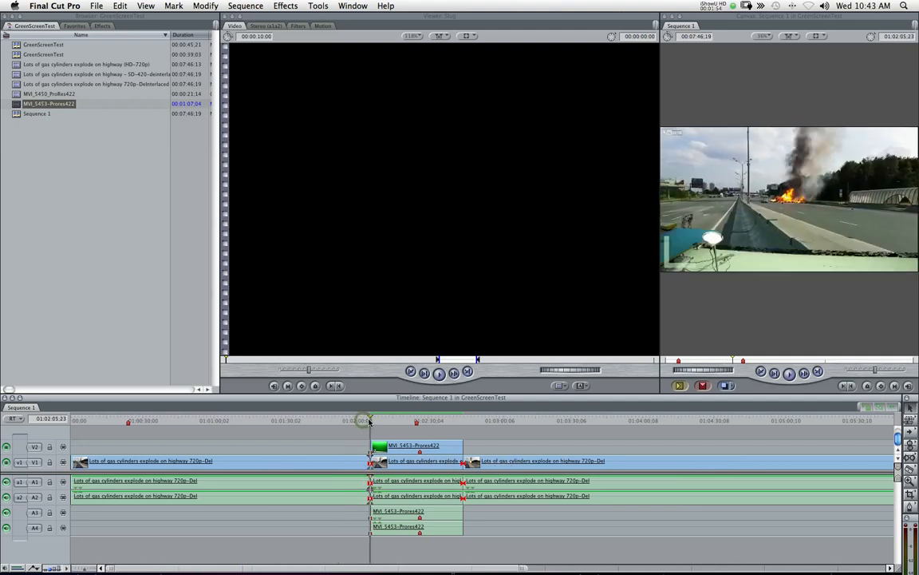
pyautogui.click(380, 421)
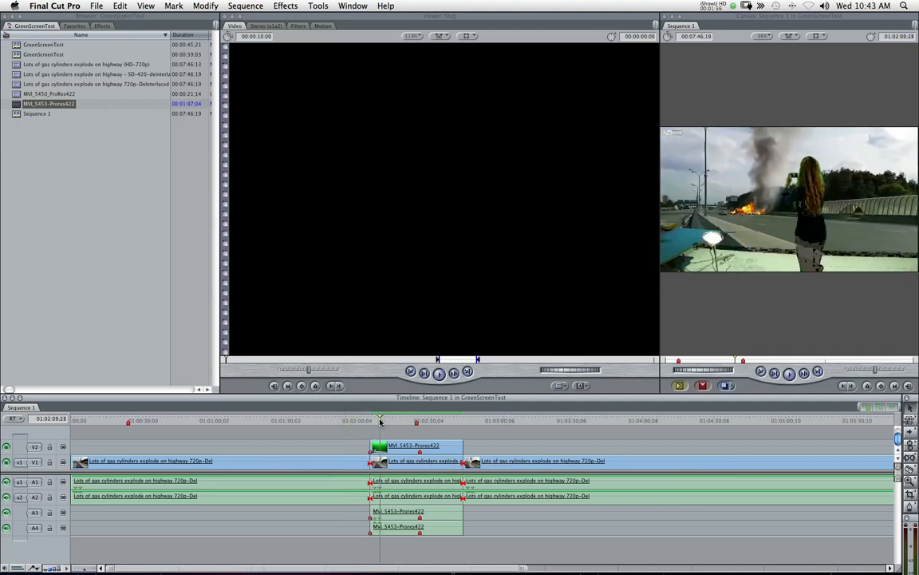
pyautogui.click(447, 420)
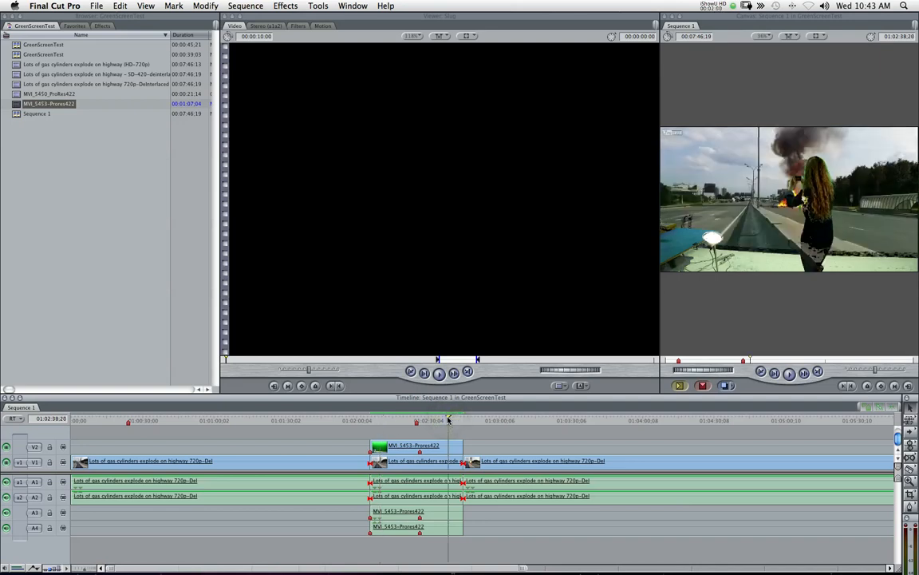
pyautogui.moveTo(448, 419)
pyautogui.mouseDown()
pyautogui.moveTo(456, 416)
pyautogui.moveTo(431, 419)
pyautogui.mouseUp()
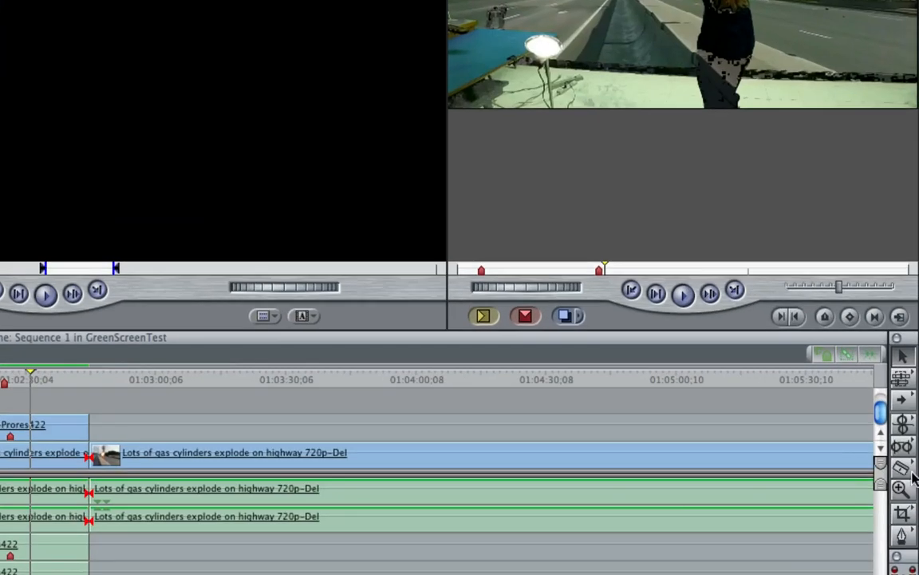
# Select the MVI_5453-Prores422 overlay with the highway section beneath it and send both to a Motion project.
pyautogui.click(91, 455)
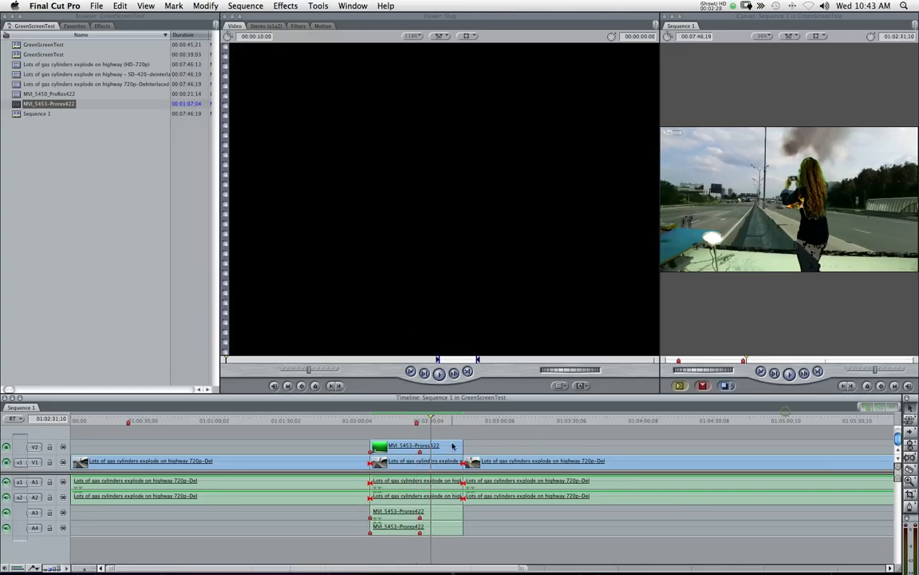
pyautogui.click(450, 466)
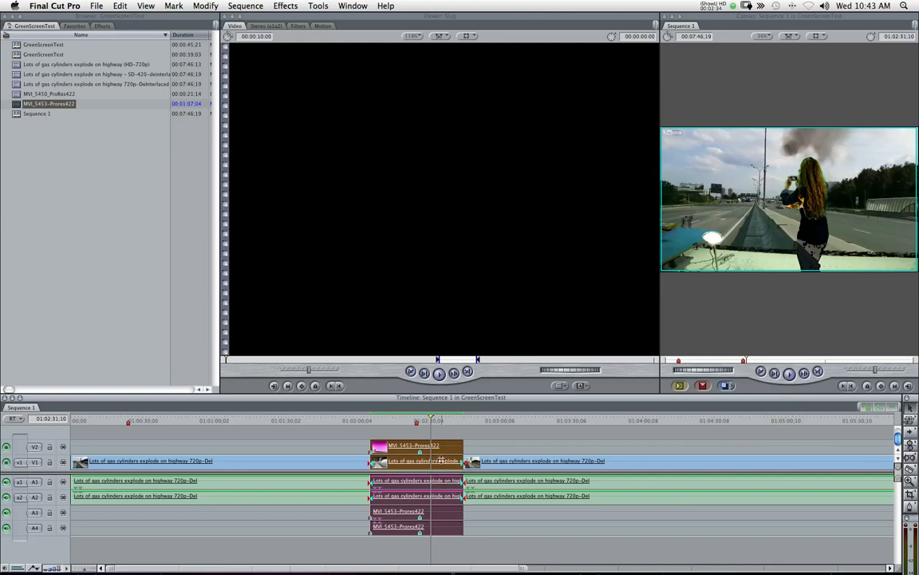
pyautogui.rightClick(450, 466)
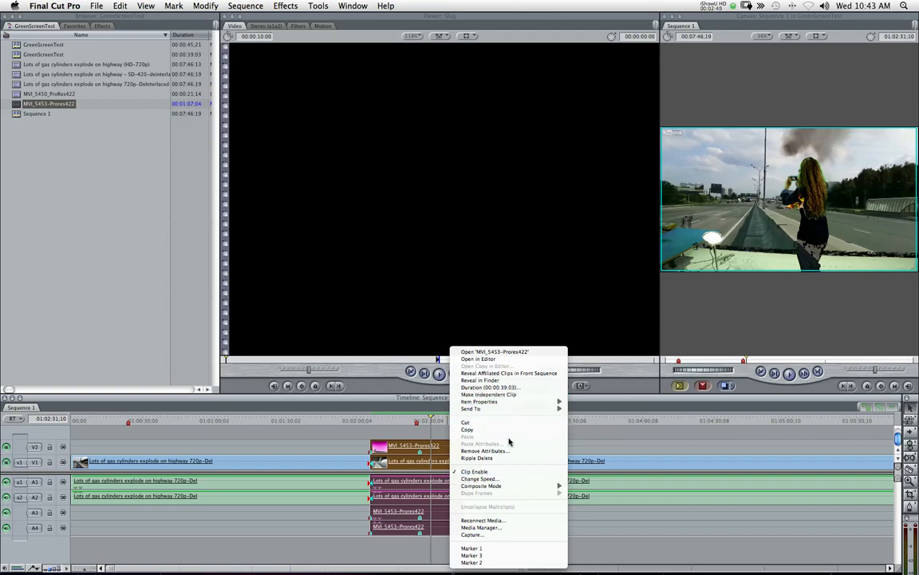
pyautogui.moveTo(538, 410)
pyautogui.click(596, 409)
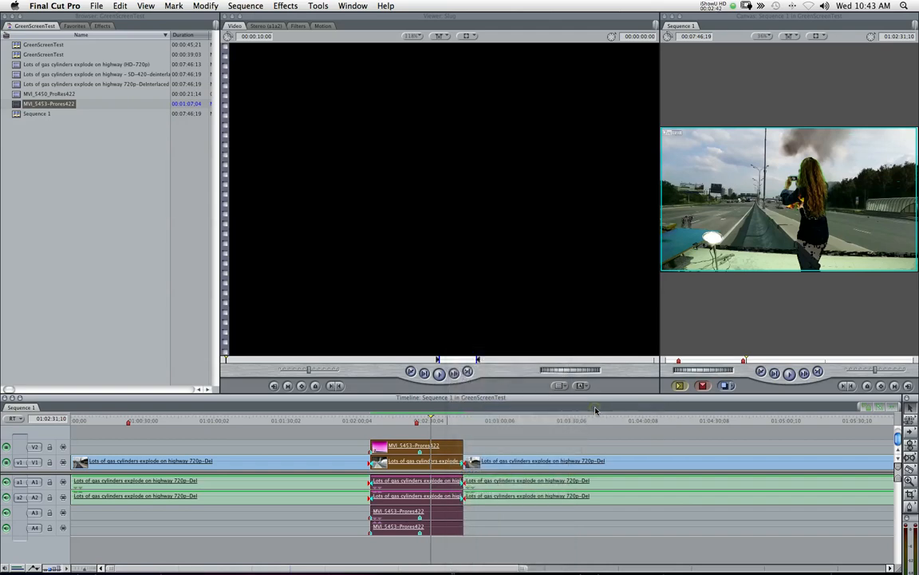
# Save the Motion project as GreenScreen-Demo on the Desktop with Embed "Motion" Content turned off, launching Motion.
pyautogui.press('super+shift+d')
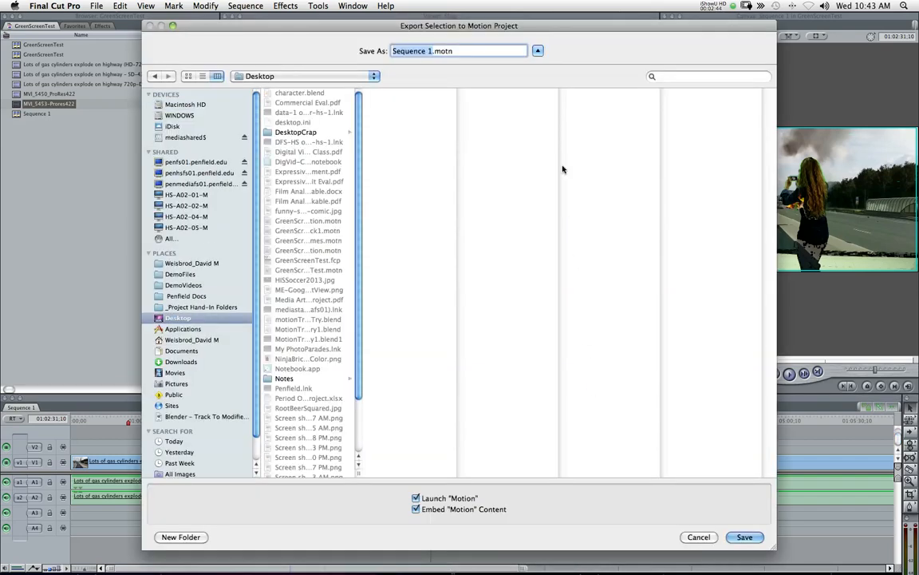
pyautogui.write('GreenScreen-Demo')
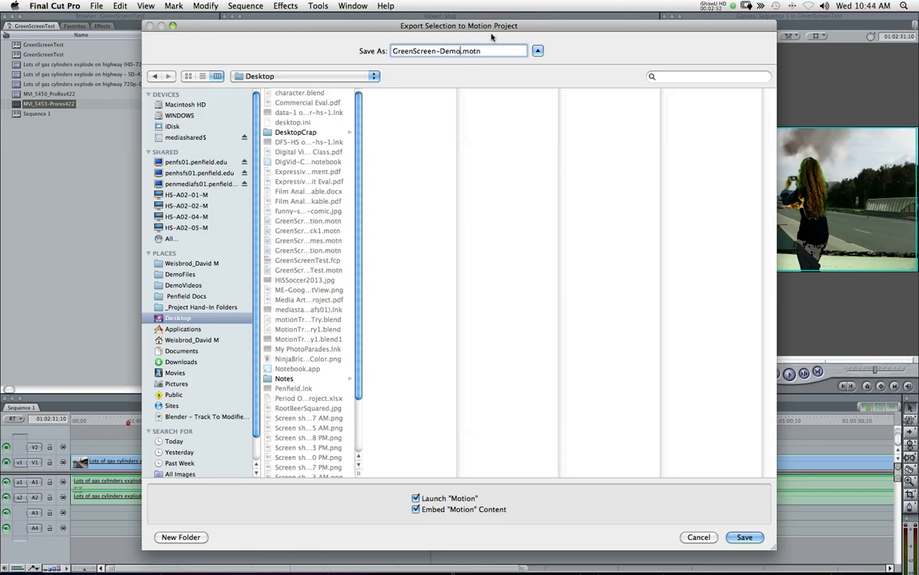
pyautogui.click(422, 511)
pyautogui.click(749, 537)
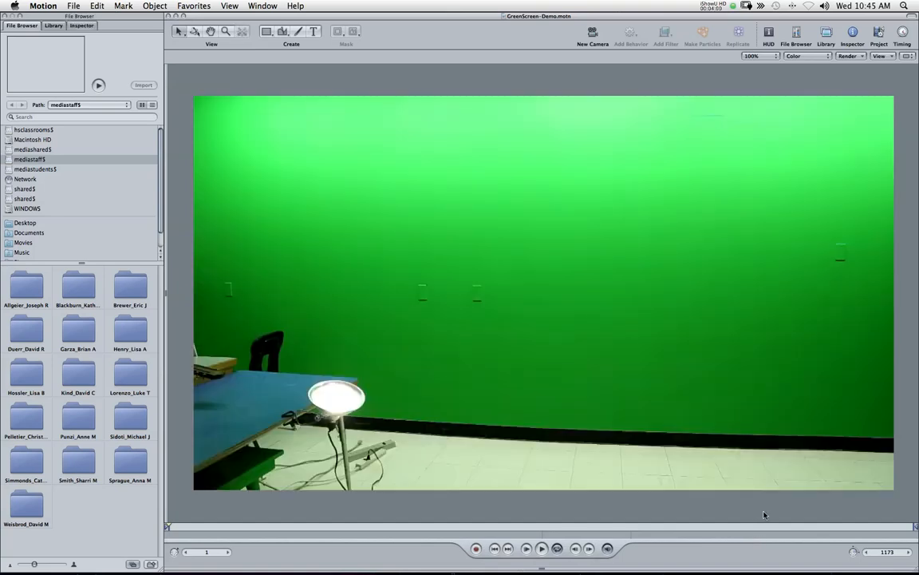
# Show the timing and project panes, then fit the whole frame at 66% beside a narrower layers list.
pyautogui.click(906, 34)
pyautogui.click(879, 32)
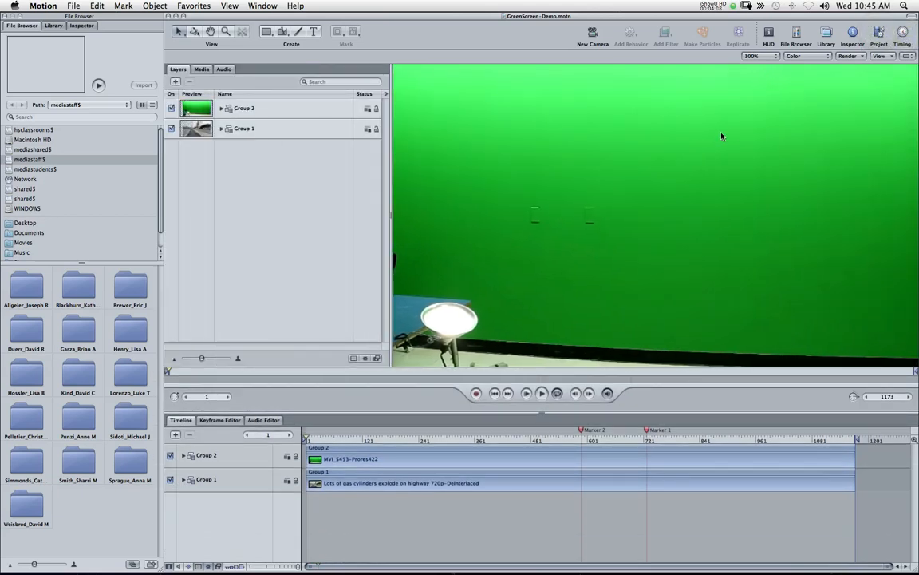
pyautogui.press('super+minus')
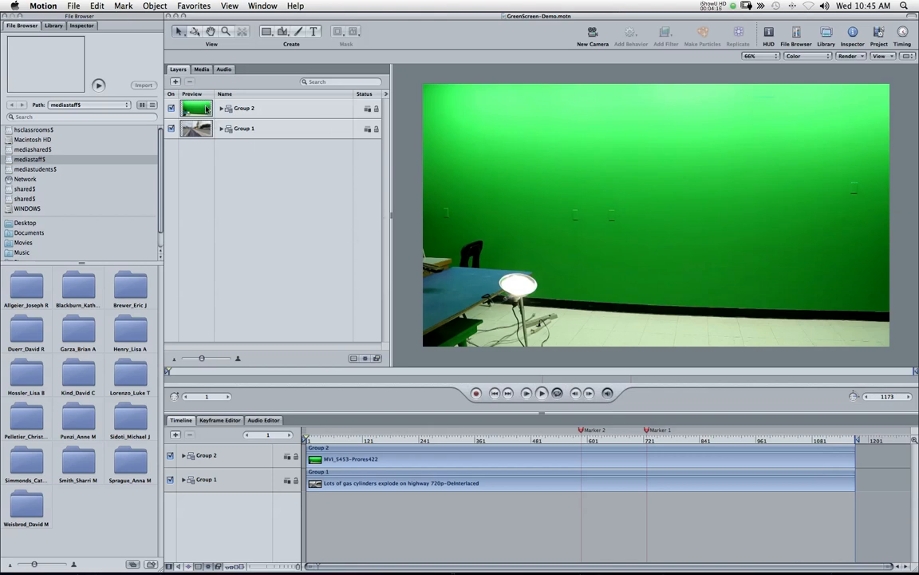
pyautogui.moveTo(391, 211); pyautogui.dragTo(348, 211)
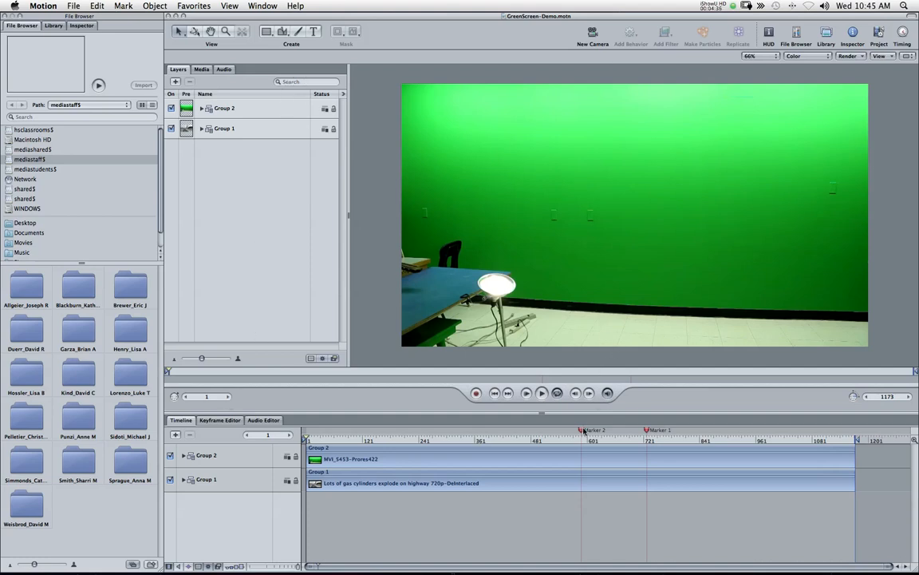
# Park the playhead at frame 383 and apply the Primatte RT keying filter to the MVI_5453-Prores422 clip in Group 2.
pyautogui.click(467, 437)
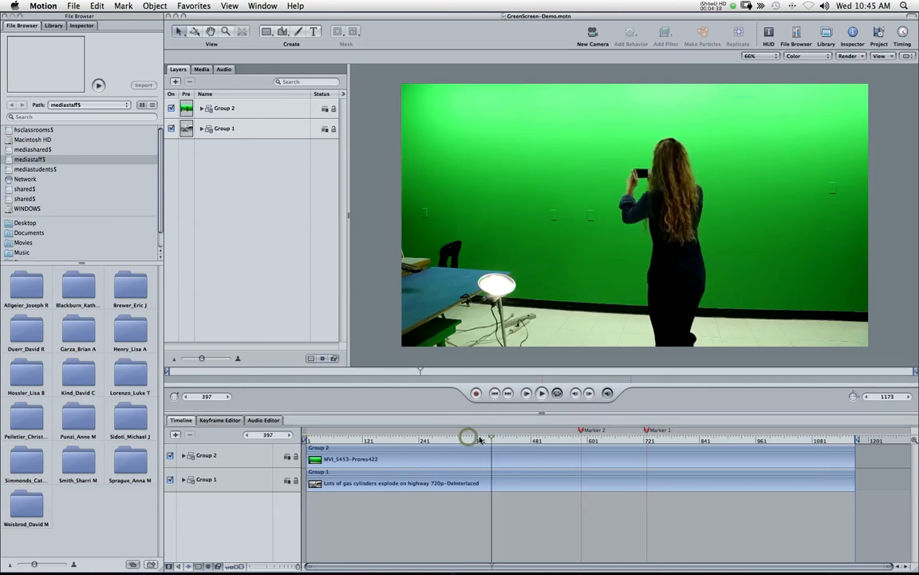
pyautogui.moveTo(480, 439)
pyautogui.mouseDown()
pyautogui.moveTo(467, 438)
pyautogui.moveTo(500, 435)
pyautogui.moveTo(473, 439)
pyautogui.mouseUp()
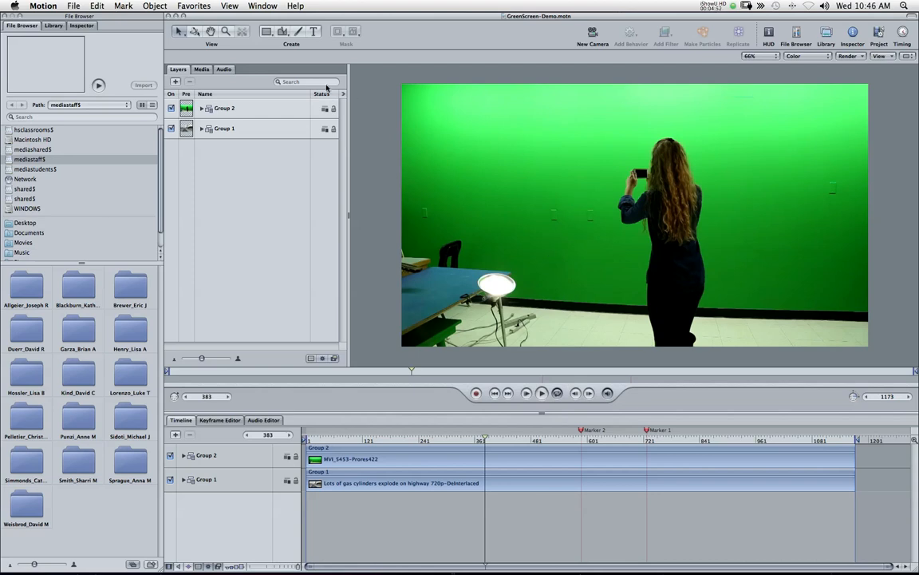
pyautogui.click(54, 27)
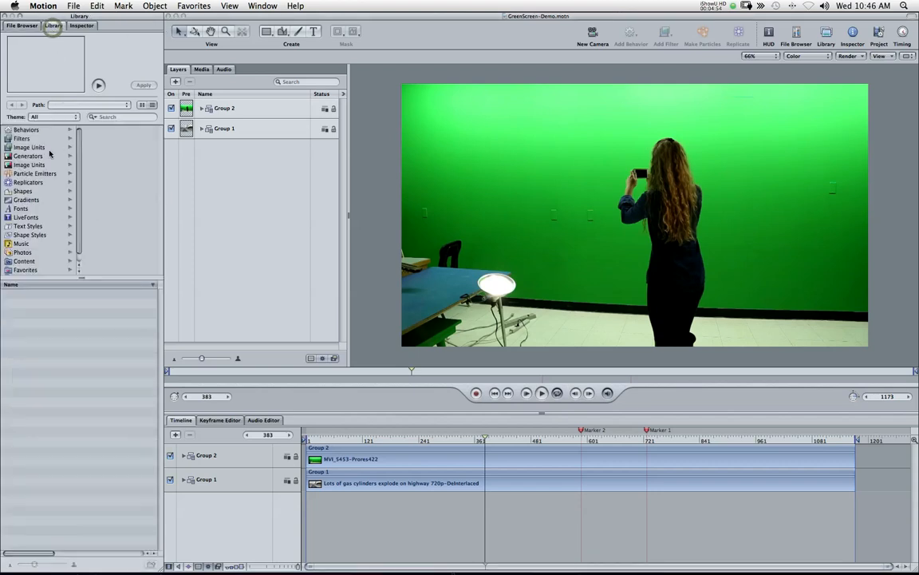
pyautogui.click(26, 130)
pyautogui.click(24, 138)
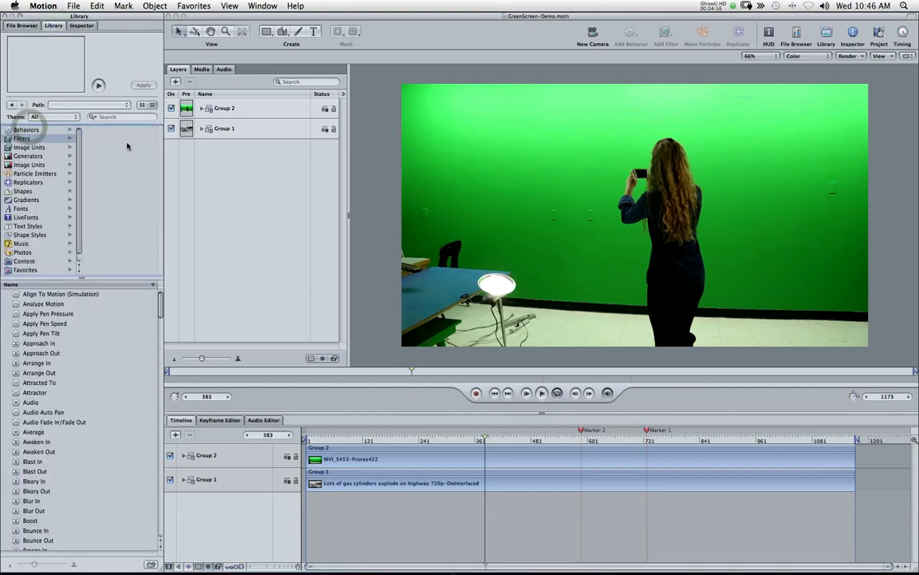
pyautogui.click(106, 184)
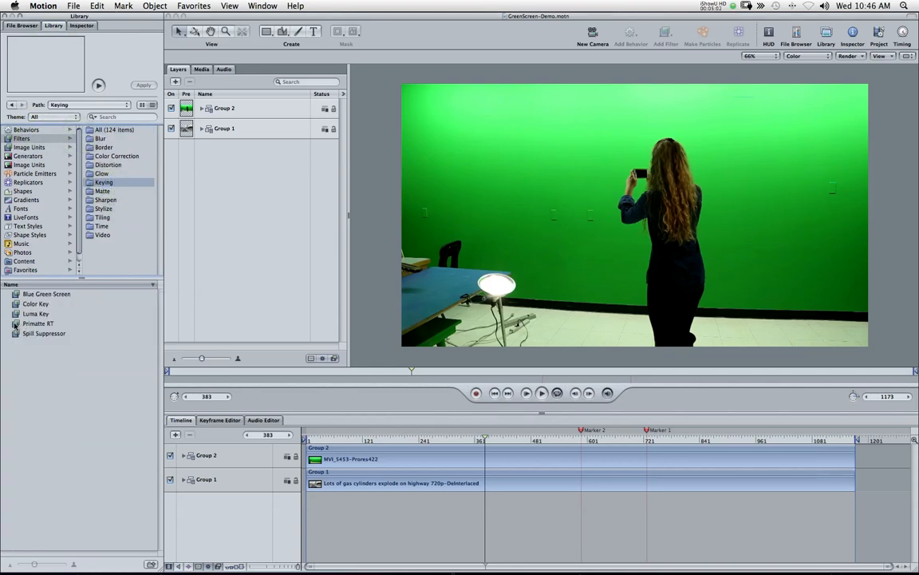
pyautogui.click(183, 456)
pyautogui.click(183, 457)
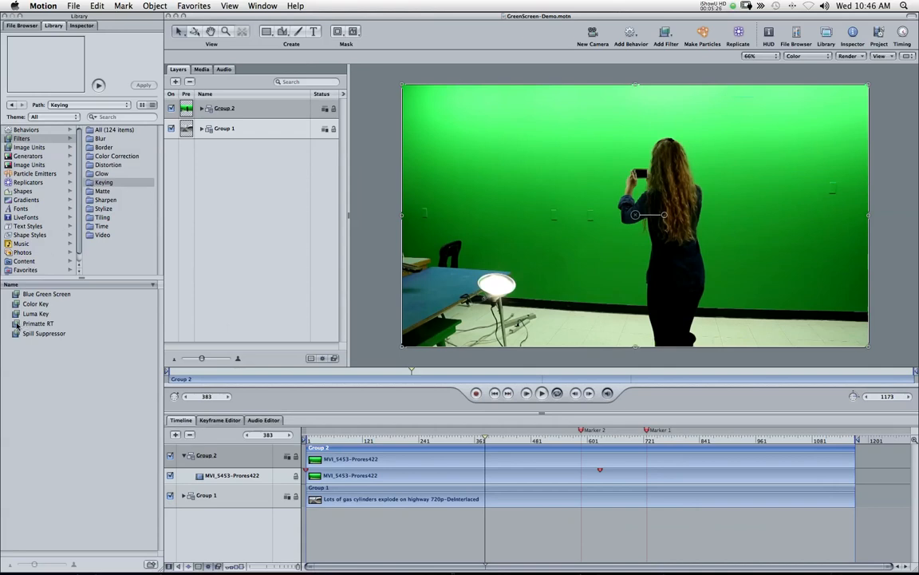
pyautogui.moveTo(32, 324); pyautogui.dragTo(248, 476)
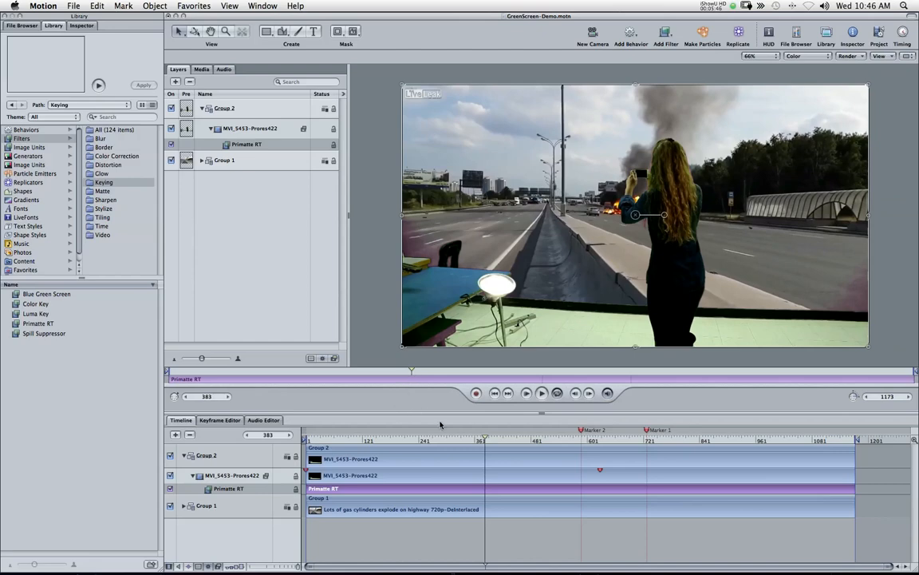
# Go to frame 187, show the Primatte RT HUD over the empty layers list area, and set Noise Removal to 0.24.
pyautogui.moveTo(468, 441); pyautogui.dragTo(393, 439)
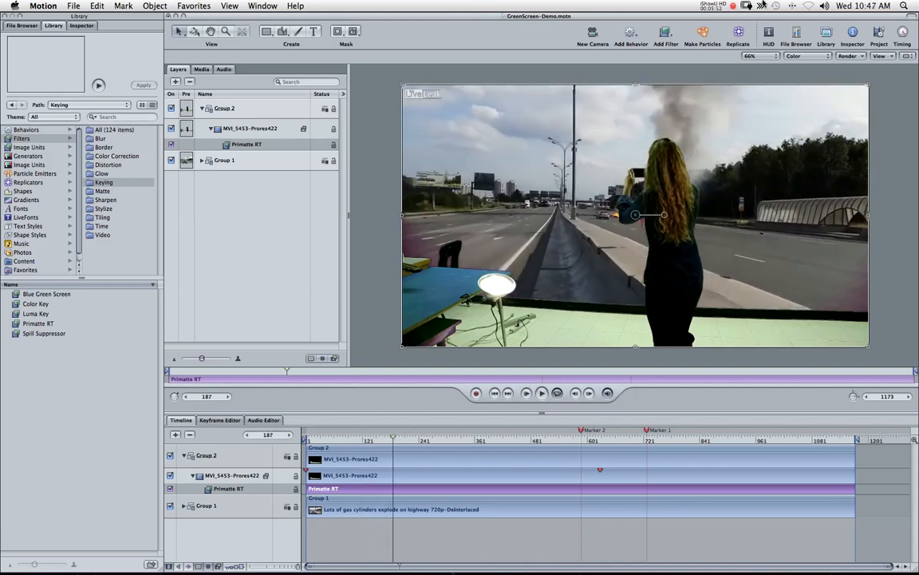
pyautogui.click(768, 36)
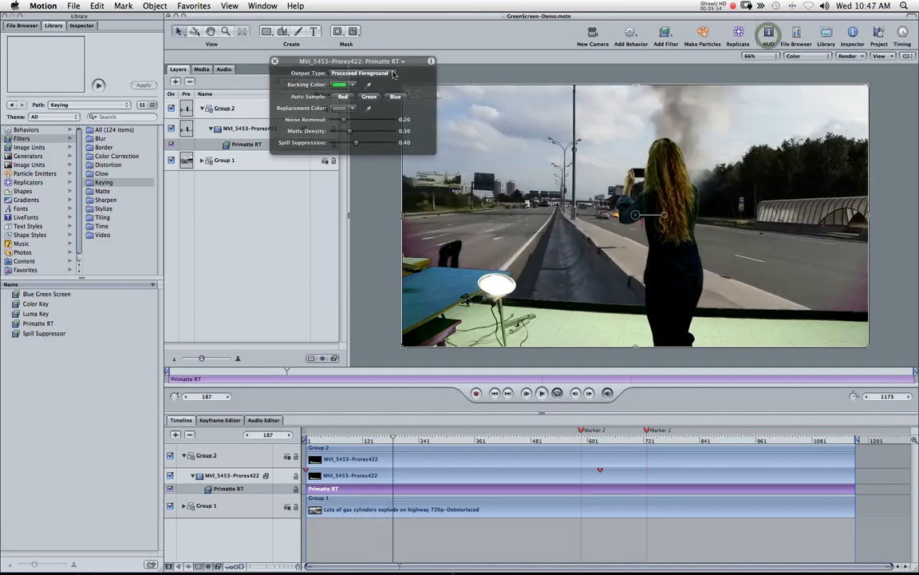
pyautogui.moveTo(390, 64); pyautogui.dragTo(268, 213)
pyautogui.click(218, 491)
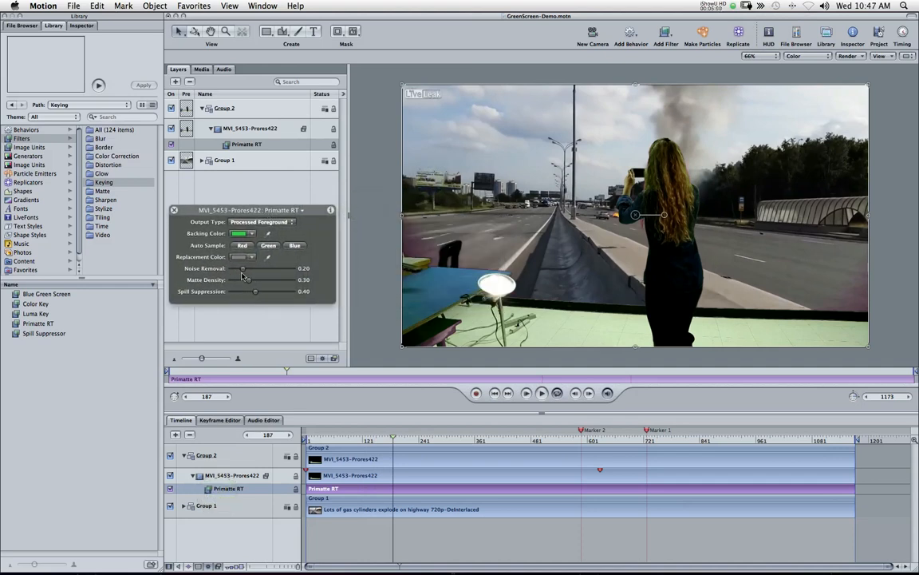
pyautogui.moveTo(242, 272)
pyautogui.mouseDown()
pyautogui.moveTo(266, 284)
pyautogui.moveTo(249, 285)
pyautogui.mouseUp()
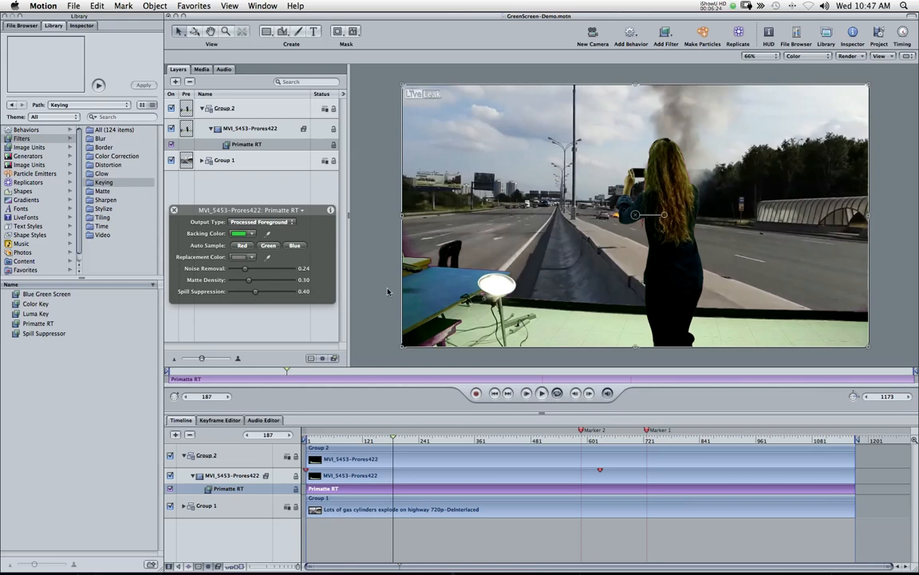
# Inspect the hair edges up close and set Primatte RT Spill Suppression to 0.38, finishing with the whole frame in view at 66%.
pyautogui.hotkey('alt', 'z')
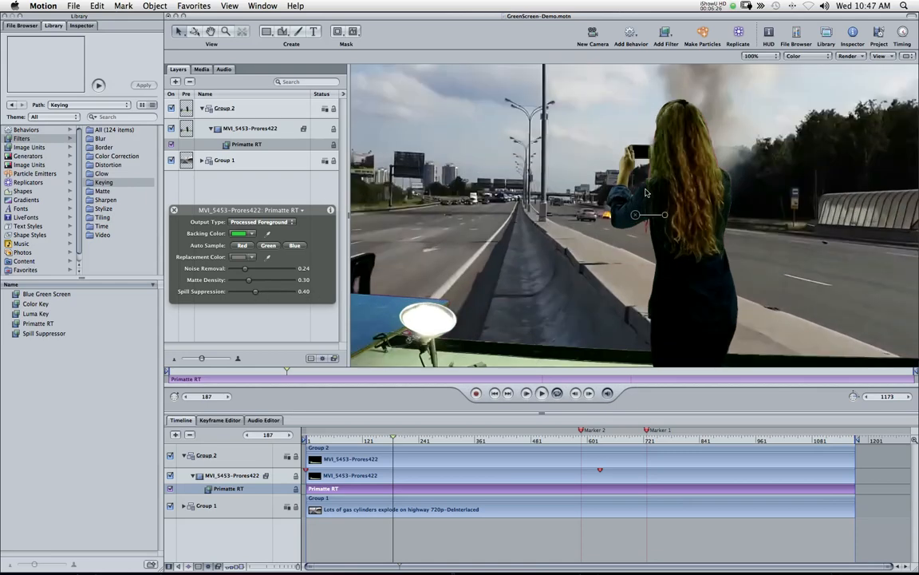
pyautogui.press('super+equal')
pyautogui.moveTo(656, 162); pyautogui.dragTo(554, 230)
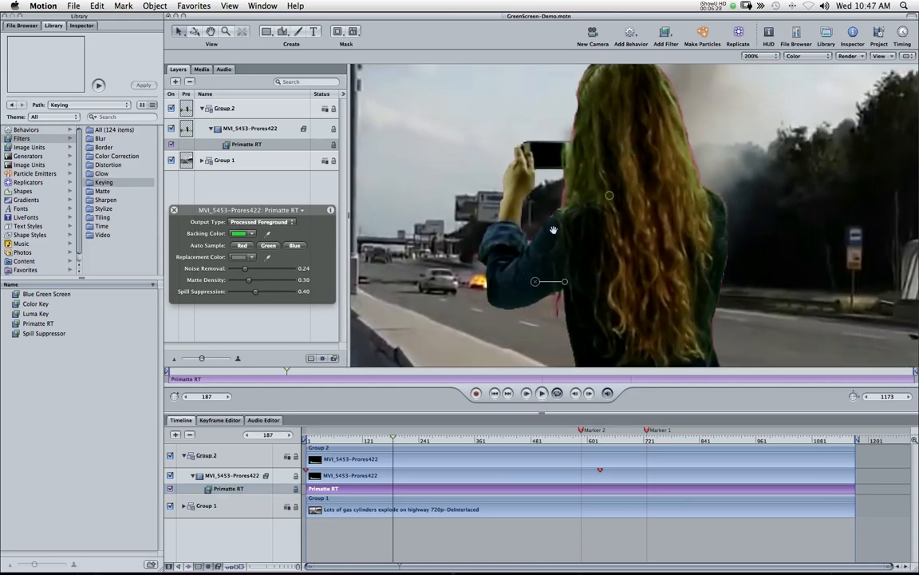
pyautogui.moveTo(256, 291); pyautogui.dragTo(251, 293)
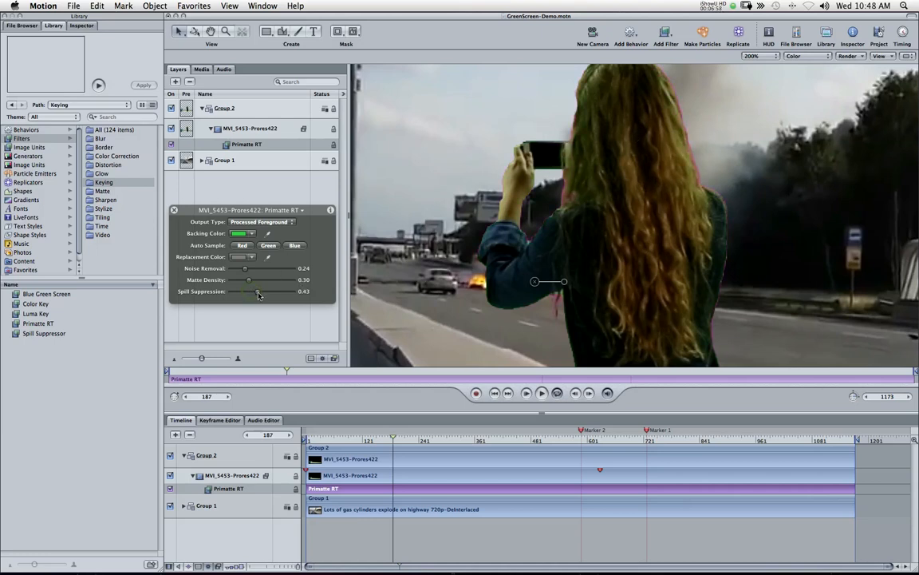
pyautogui.moveTo(251, 295); pyautogui.dragTo(256, 294)
pyautogui.press('super+minus')
pyautogui.press('super+minus')
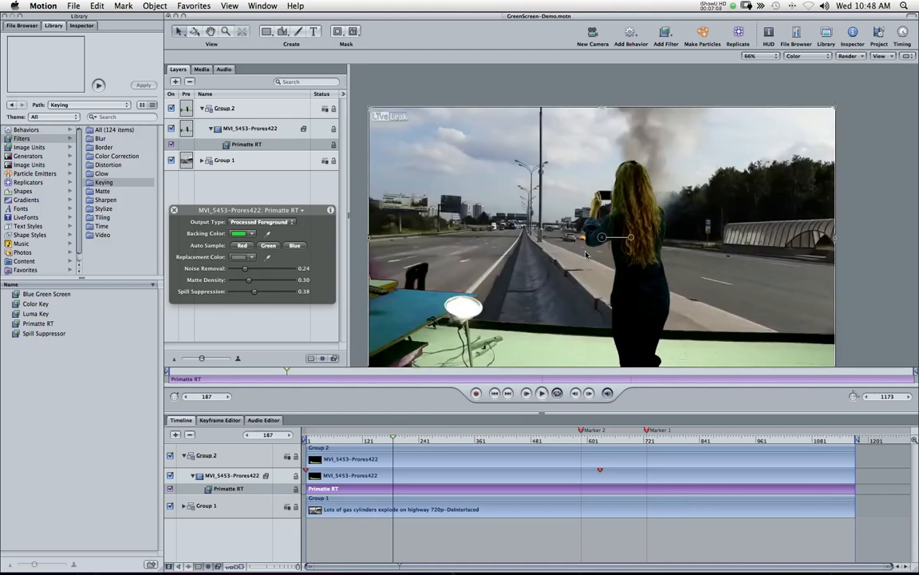
pyautogui.moveTo(574, 268); pyautogui.dragTo(607, 252)
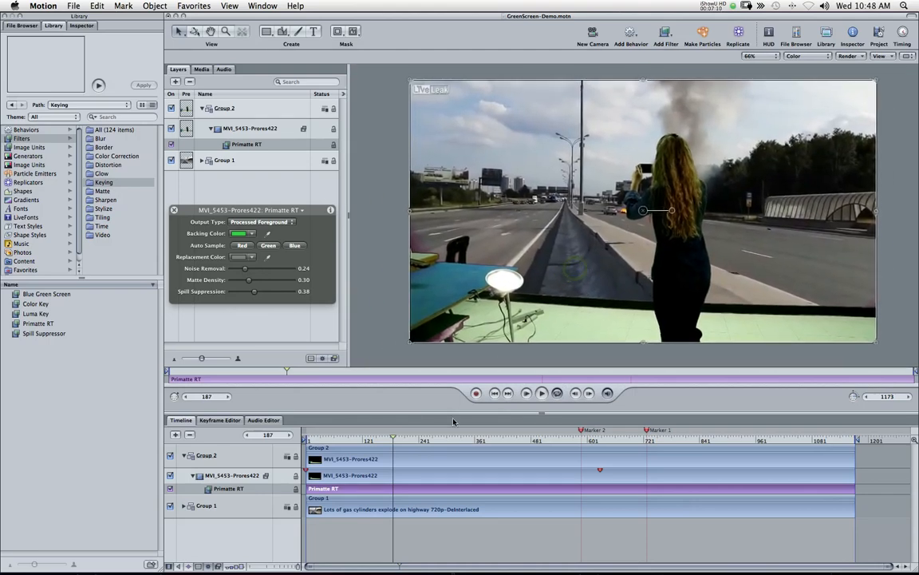
# At frame 1104, shift the keyed woman toward the right of the highway, then select Group 2, scale it down and lower it slightly.
pyautogui.moveTo(399, 439); pyautogui.dragTo(822, 452)
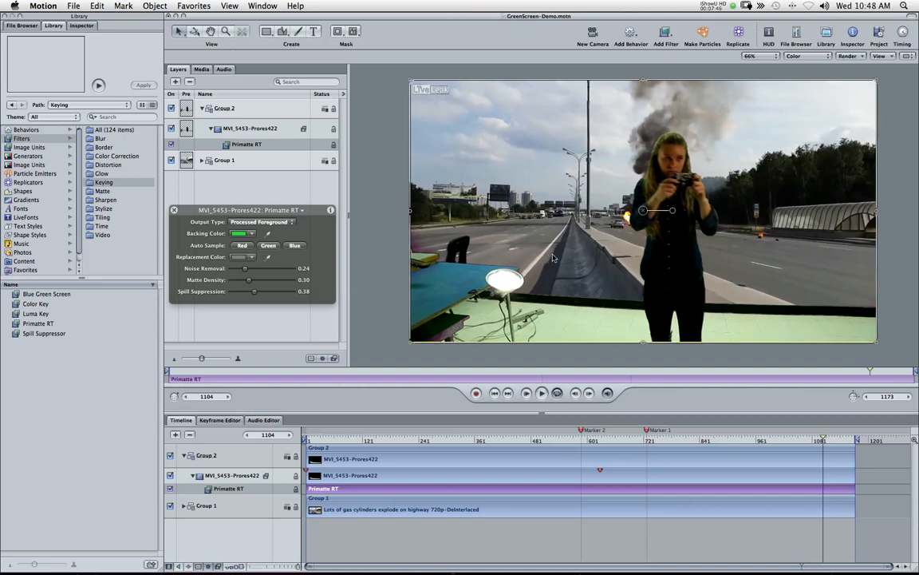
pyautogui.moveTo(542, 232); pyautogui.dragTo(644, 247)
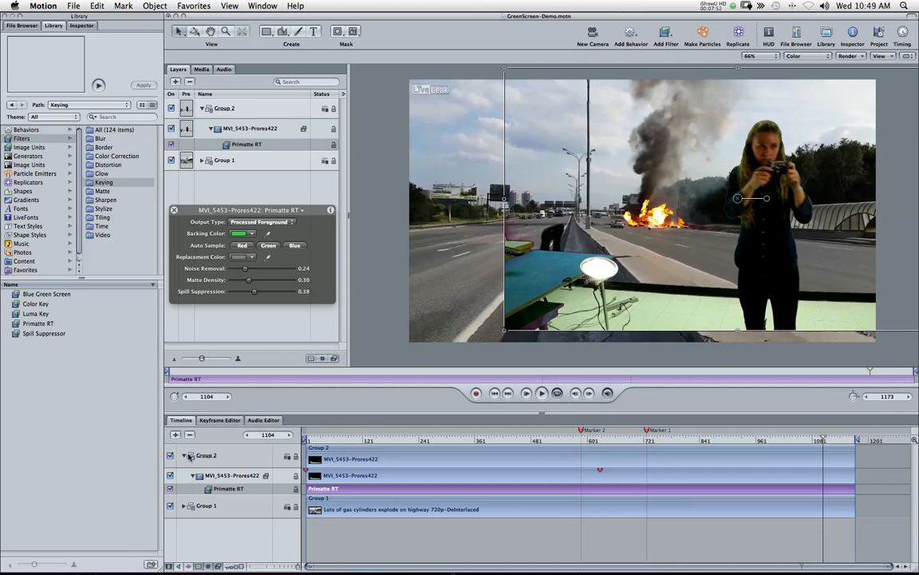
pyautogui.click(186, 456)
pyautogui.click(229, 455)
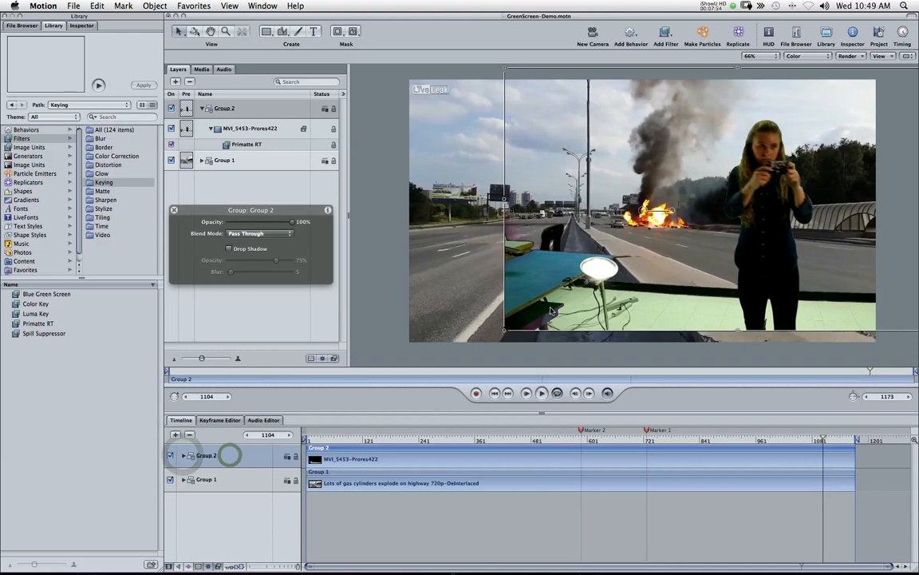
pyautogui.moveTo(505, 329); pyautogui.dragTo(568, 306)
pyautogui.moveTo(791, 256)
pyautogui.mouseDown()
pyautogui.moveTo(815, 297)
pyautogui.moveTo(793, 271)
pyautogui.mouseUp()
# Fine-tune Group 2's position farther right and slightly lower using frames 301, 75 and 37, then scrub from frame 1 to 1002 to check placement.
pyautogui.moveTo(787, 435); pyautogui.dragTo(446, 438)
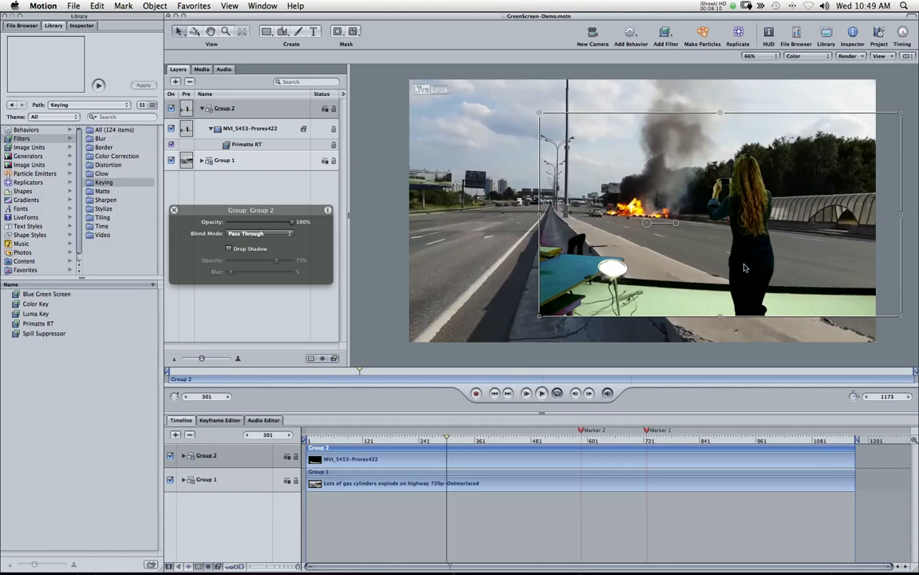
pyautogui.moveTo(744, 265); pyautogui.dragTo(748, 261)
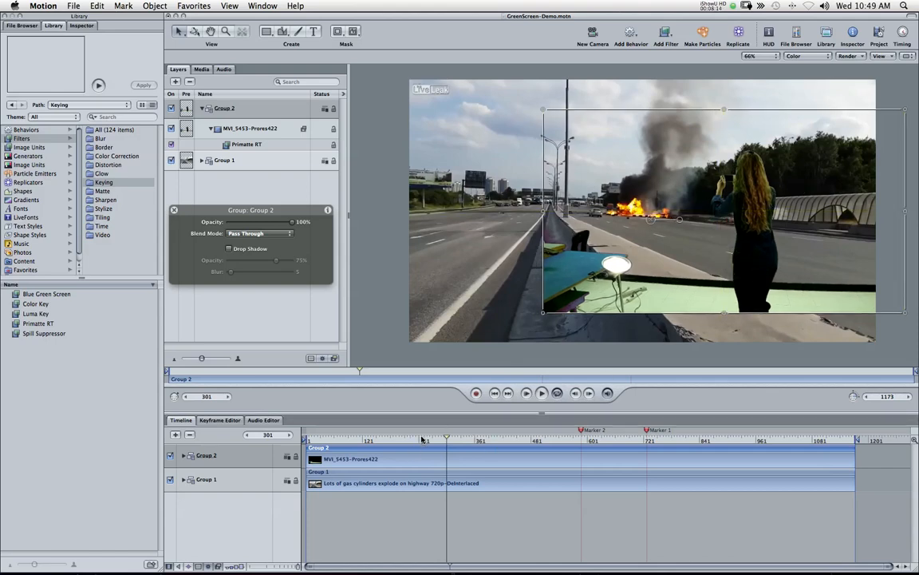
pyautogui.moveTo(421, 438); pyautogui.dragTo(341, 442)
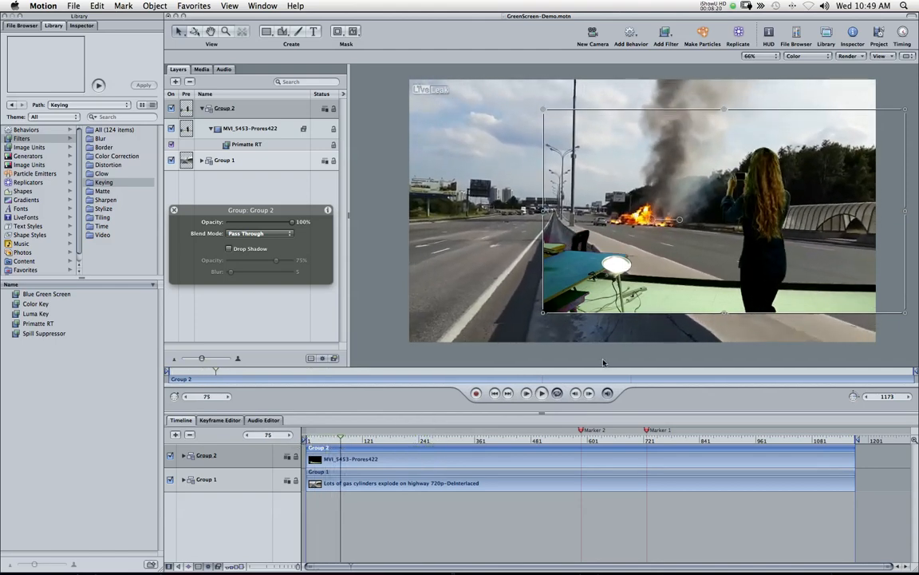
pyautogui.moveTo(757, 290); pyautogui.dragTo(810, 304)
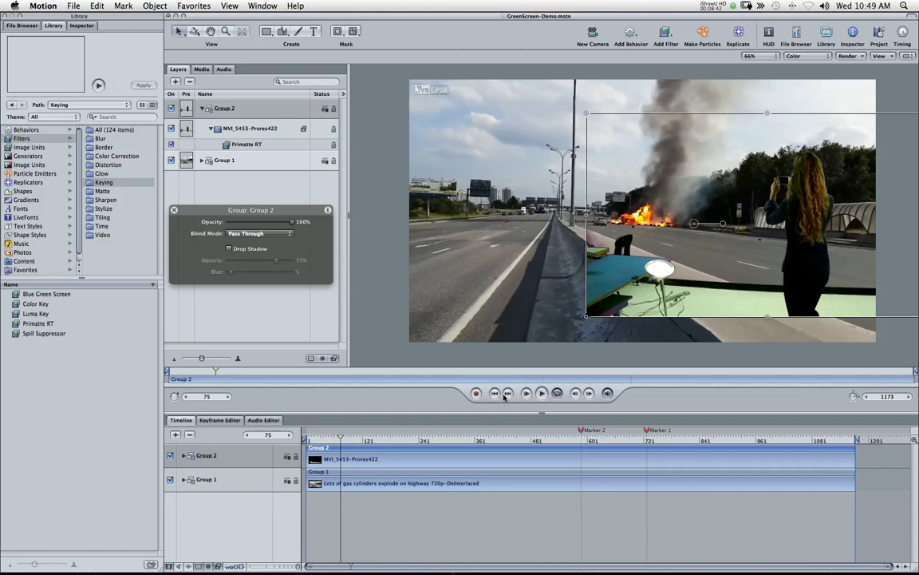
pyautogui.moveTo(320, 444); pyautogui.dragTo(323, 441)
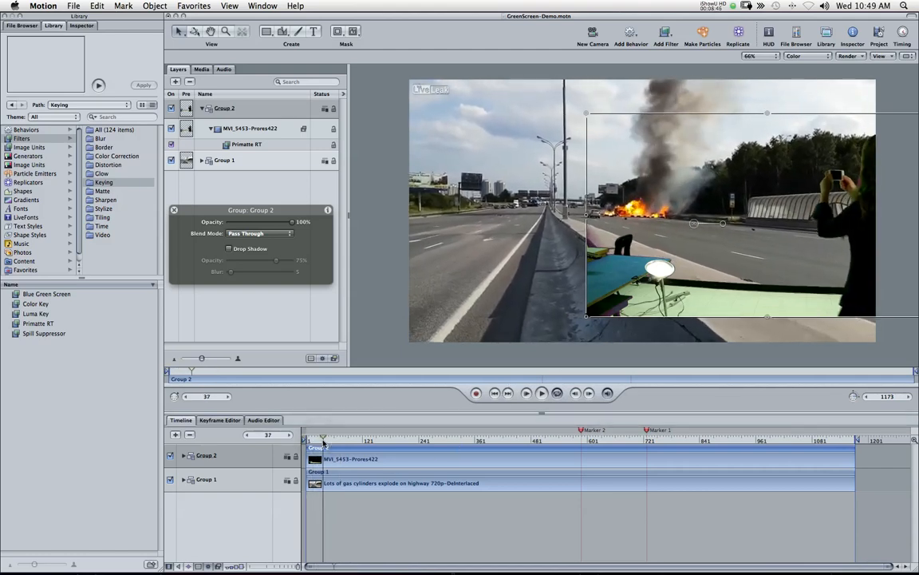
pyautogui.moveTo(842, 310); pyautogui.dragTo(842, 319)
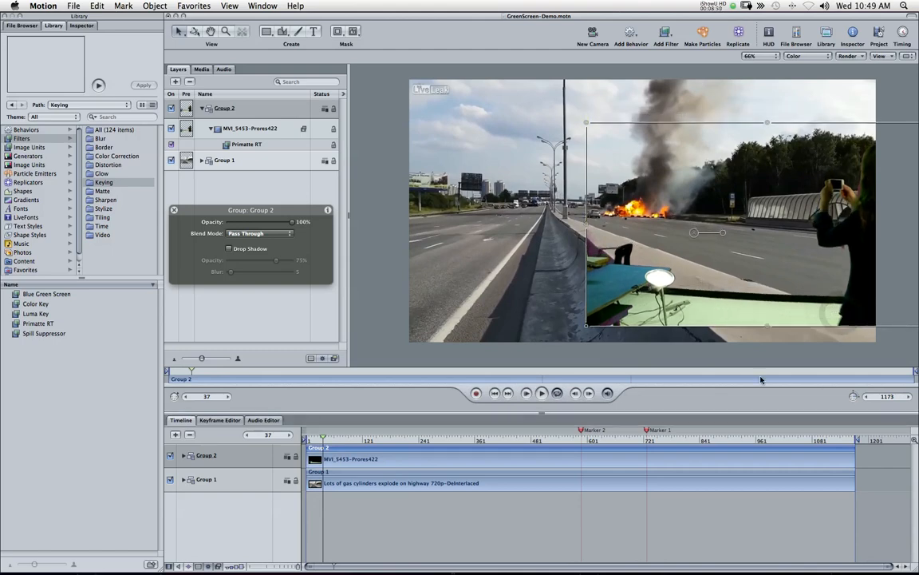
pyautogui.moveTo(325, 440); pyautogui.dragTo(296, 441)
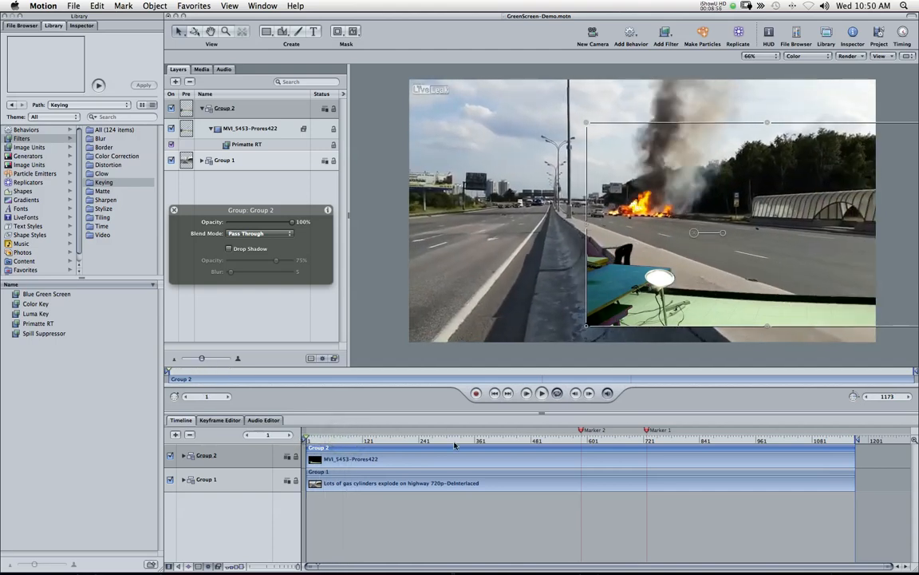
pyautogui.moveTo(506, 439); pyautogui.dragTo(775, 434)
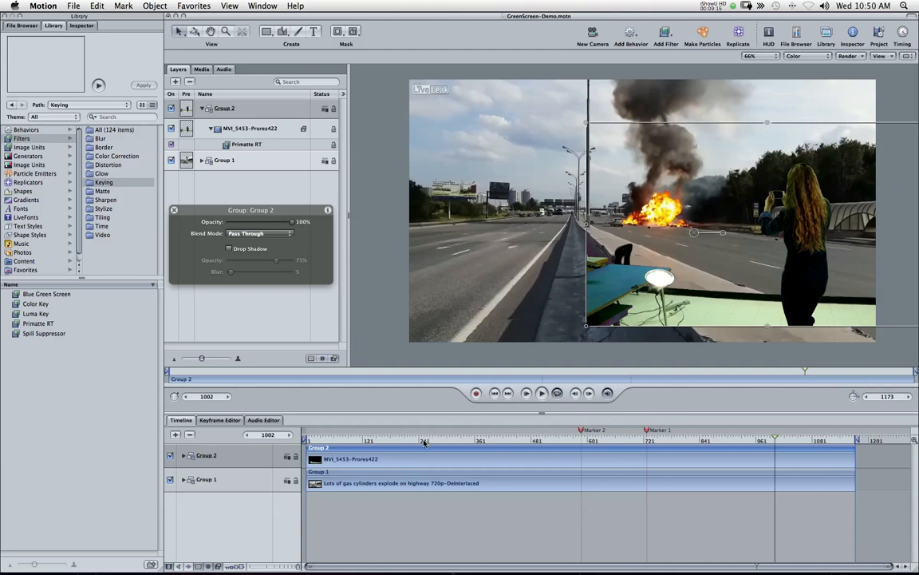
# Return to frame 1 and apply the Analyze Motion tracking behavior to the highway explosion clip in Group 1, moving its HUD slightly lower.
pyautogui.moveTo(424, 441); pyautogui.dragTo(300, 445)
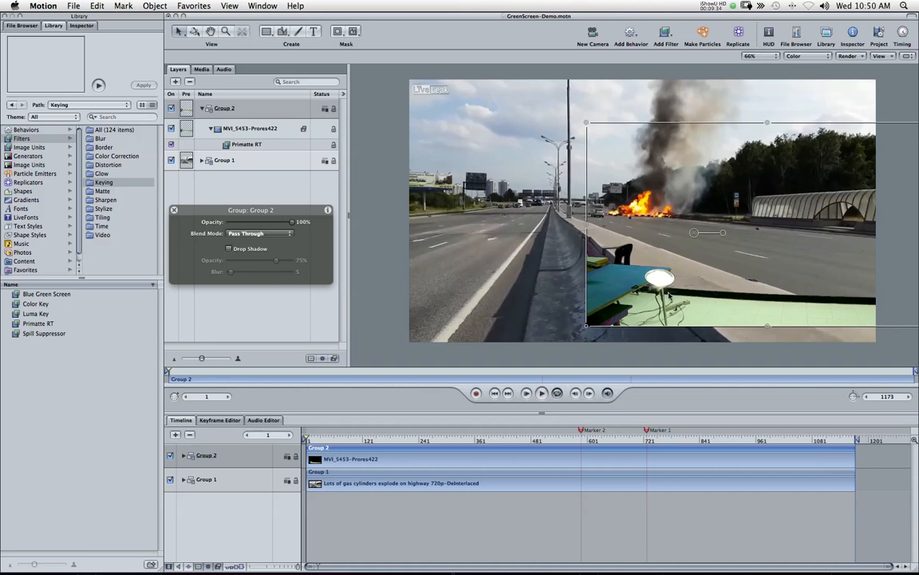
pyautogui.click(183, 480)
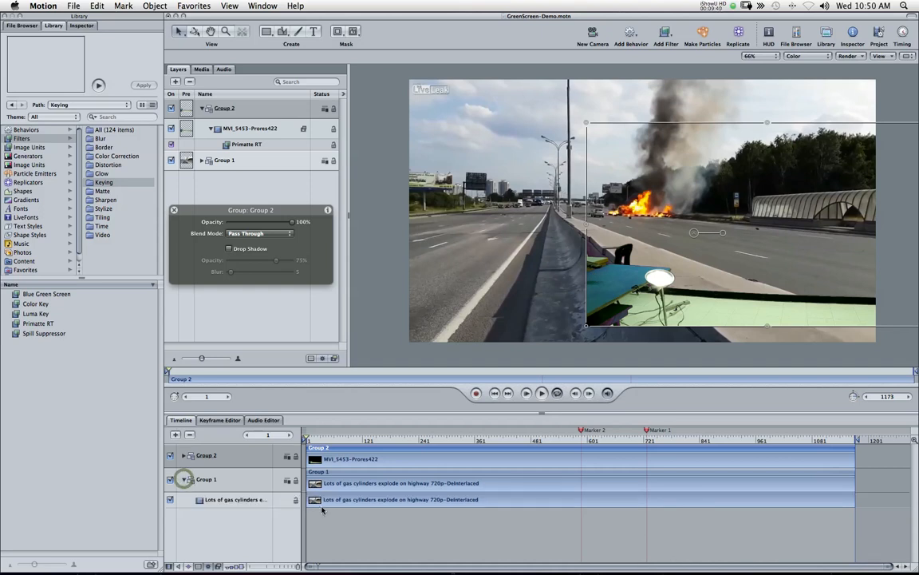
pyautogui.click(232, 505)
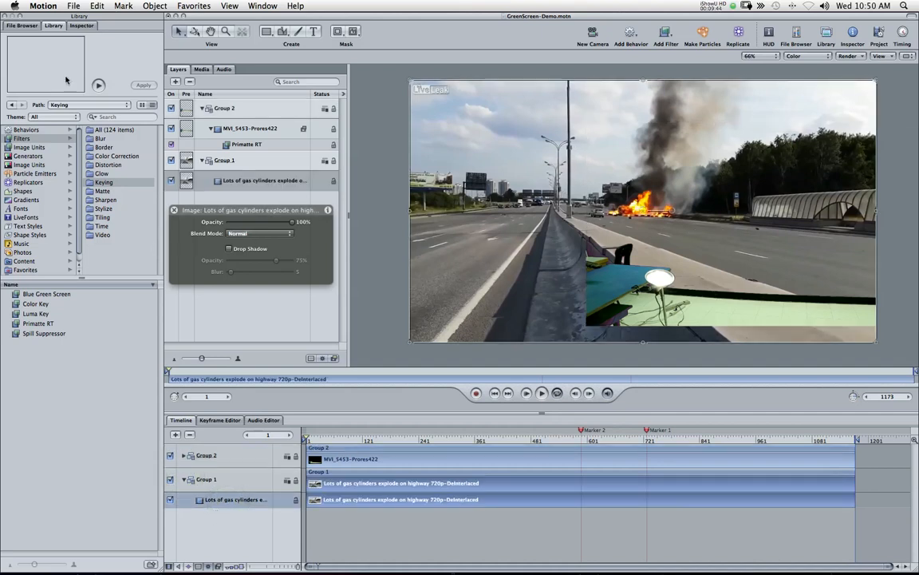
pyautogui.click(27, 130)
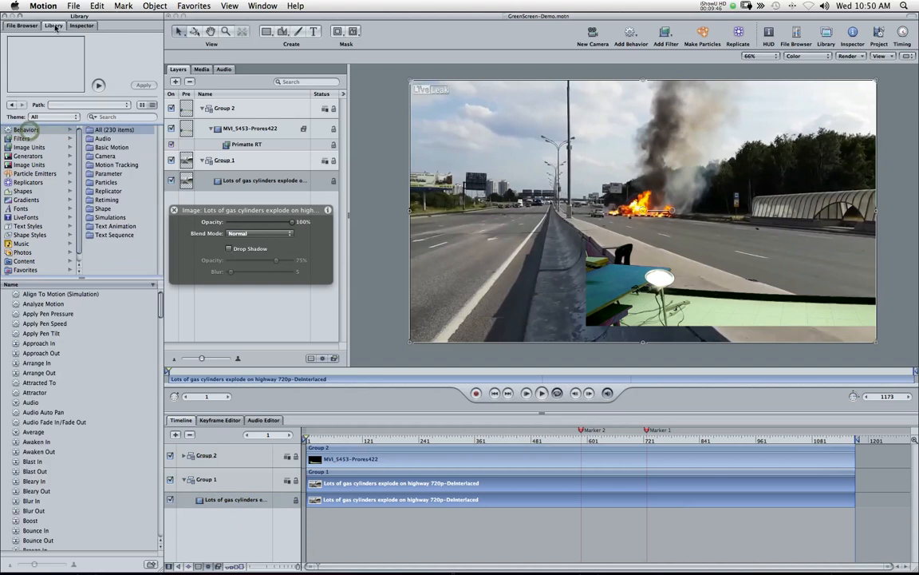
pyautogui.click(53, 24)
pyautogui.click(109, 165)
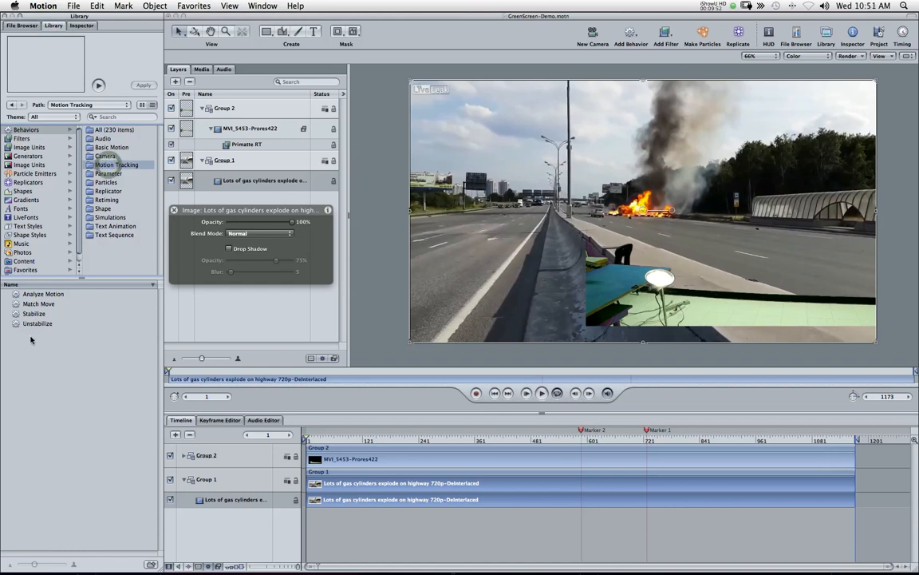
pyautogui.click(16, 295)
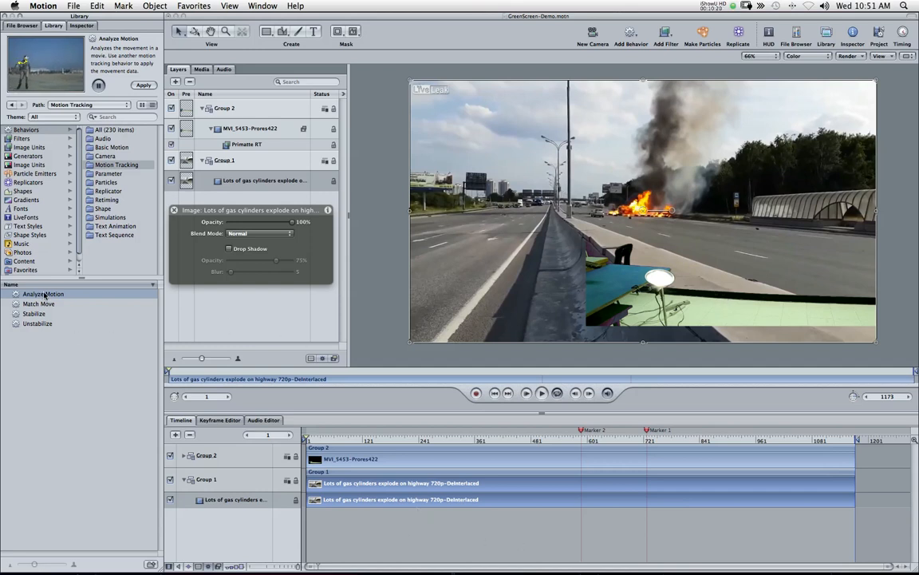
pyautogui.moveTo(43, 294); pyautogui.dragTo(232, 503)
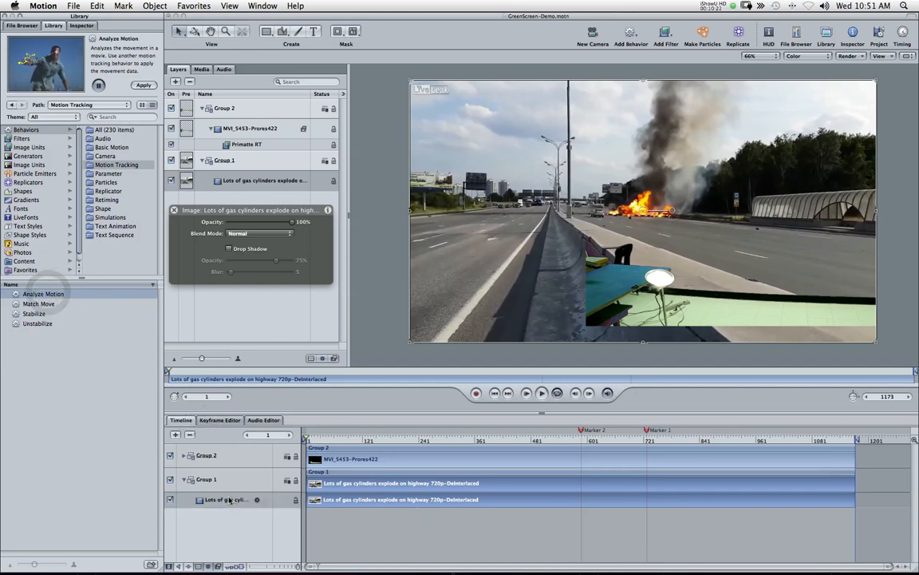
pyautogui.moveTo(250, 209); pyautogui.dragTo(251, 231)
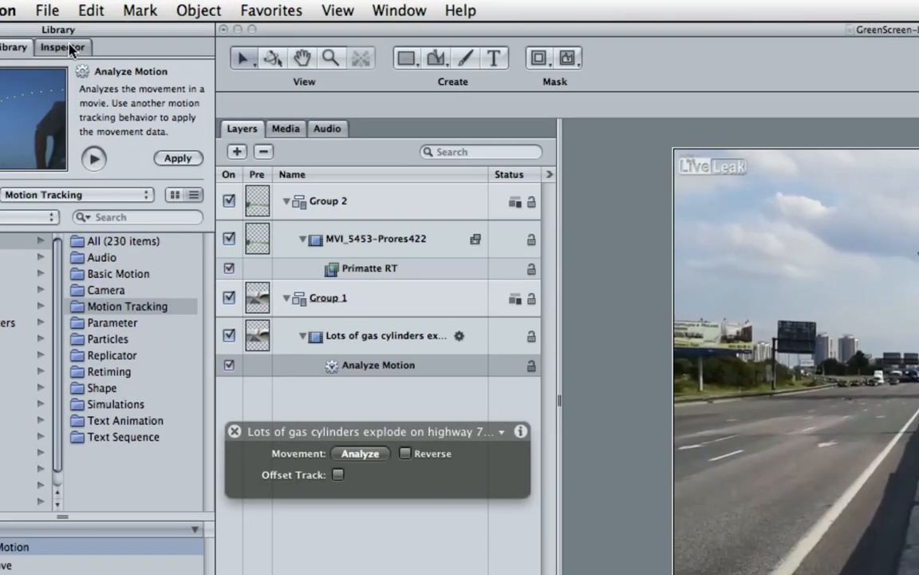
# Hide Group 2 and position the Analyze Motion behavior's first tracker precisely on the dark notch along the concrete barrier's top edge.
pyautogui.click(69, 47)
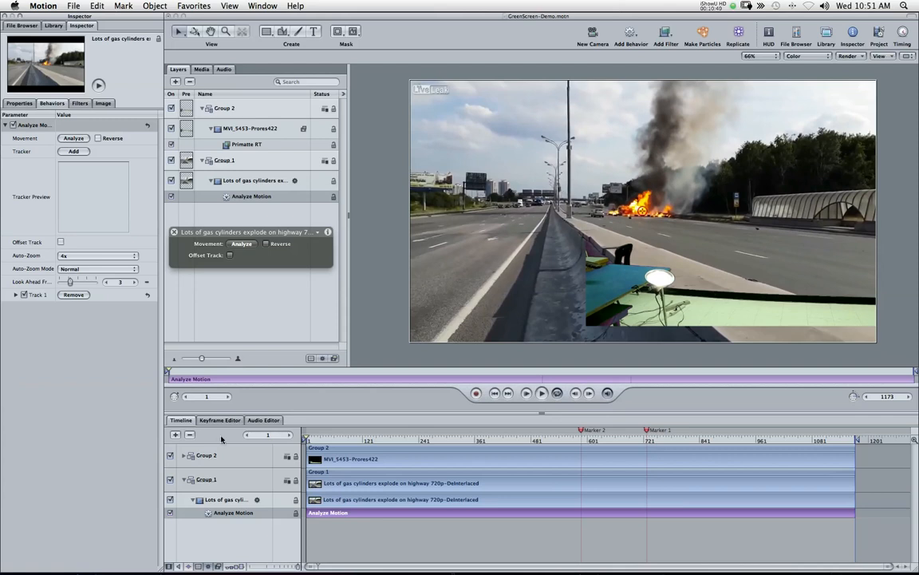
pyautogui.click(169, 456)
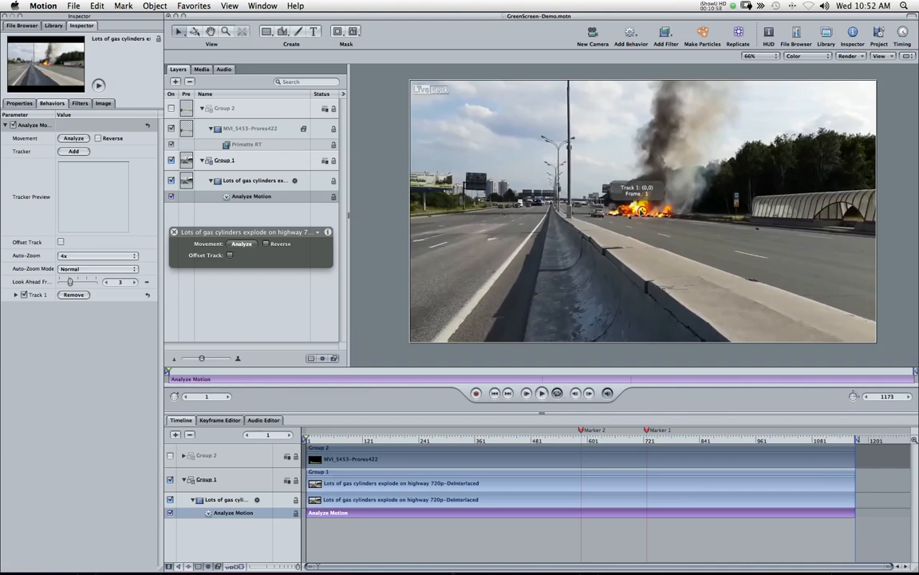
pyautogui.moveTo(641, 211); pyautogui.dragTo(607, 251)
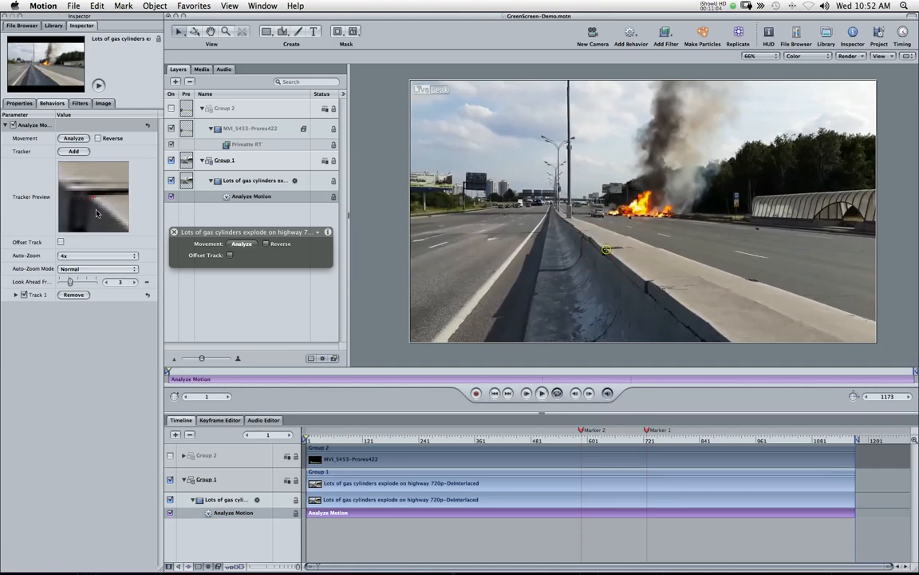
pyautogui.moveTo(96, 211); pyautogui.dragTo(102, 217)
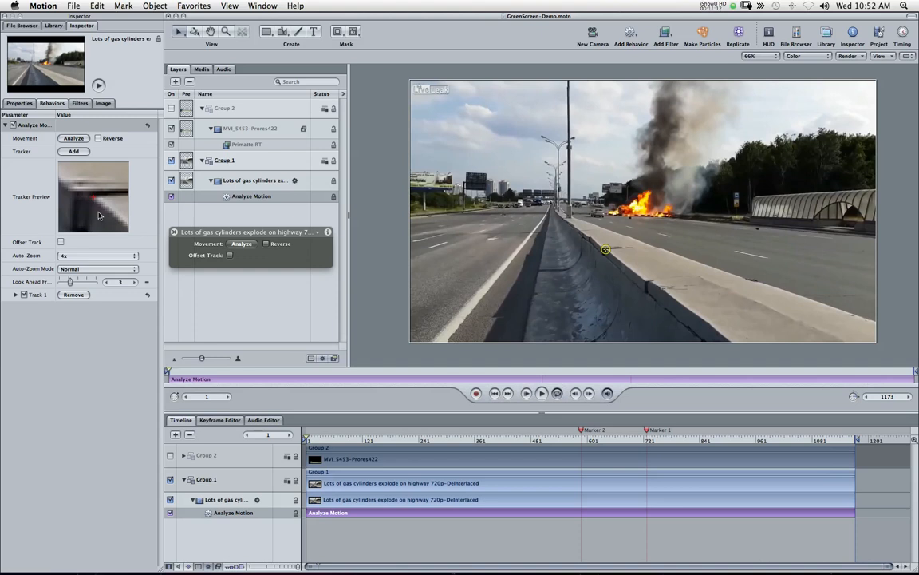
pyautogui.moveTo(77, 190); pyautogui.dragTo(100, 216)
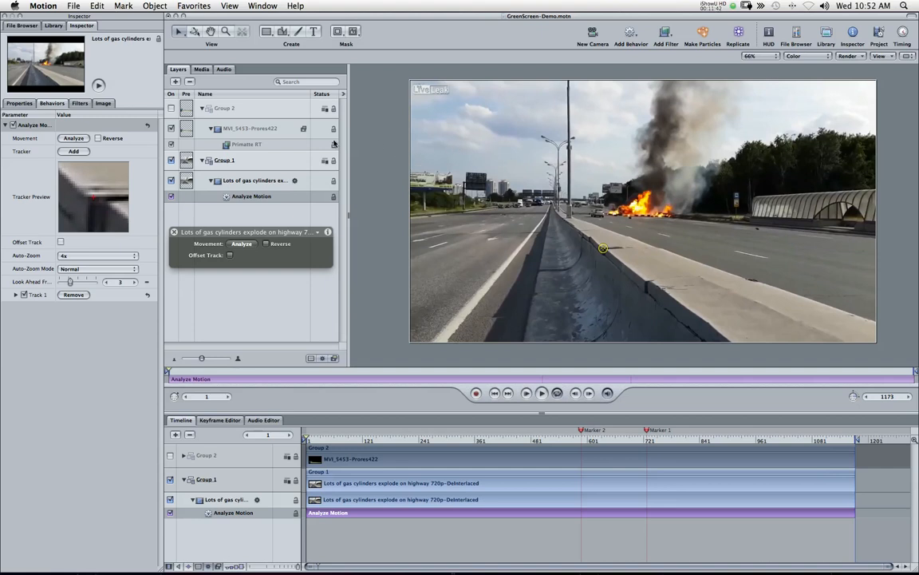
# Add two trackers on the arched roadside structure, one at its dark opening and one on its ribs, and refine both positions.
pyautogui.click(62, 151)
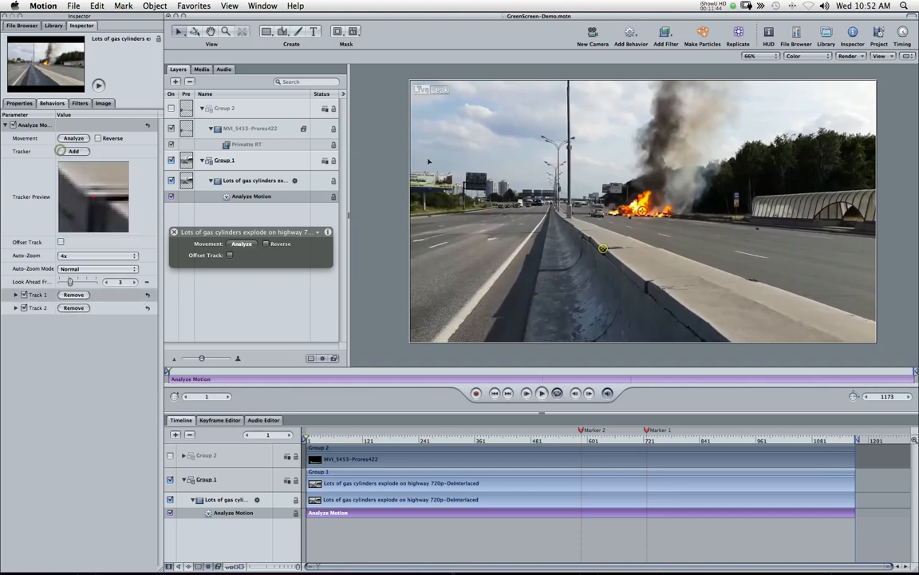
pyautogui.moveTo(643, 212); pyautogui.dragTo(843, 217)
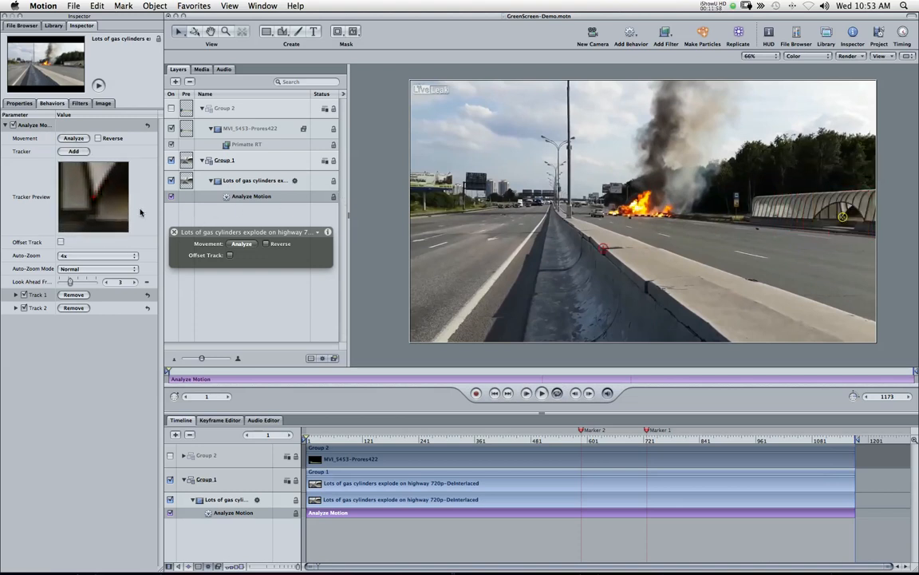
pyautogui.click(73, 151)
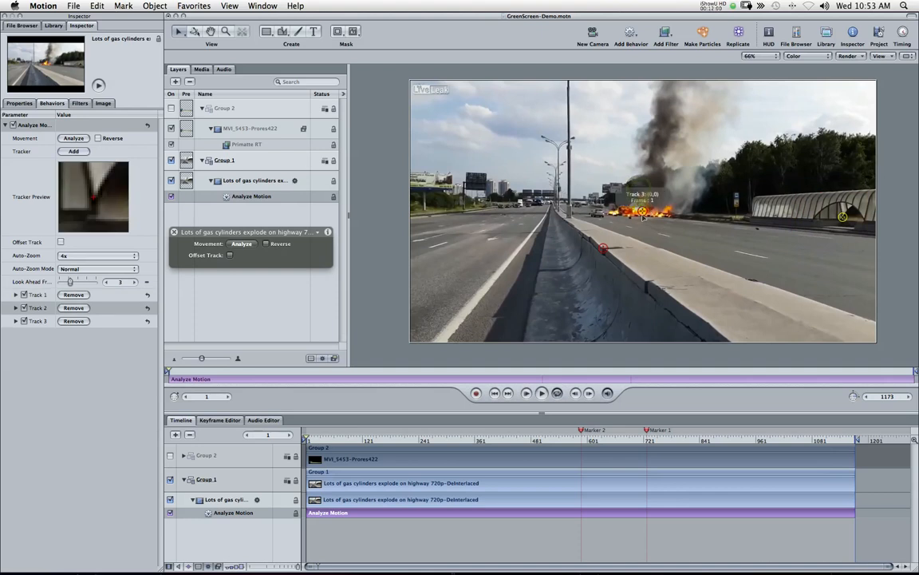
pyautogui.moveTo(603, 249)
pyautogui.mouseDown()
pyautogui.moveTo(639, 204)
pyautogui.moveTo(795, 212)
pyautogui.moveTo(785, 207)
pyautogui.mouseUp()
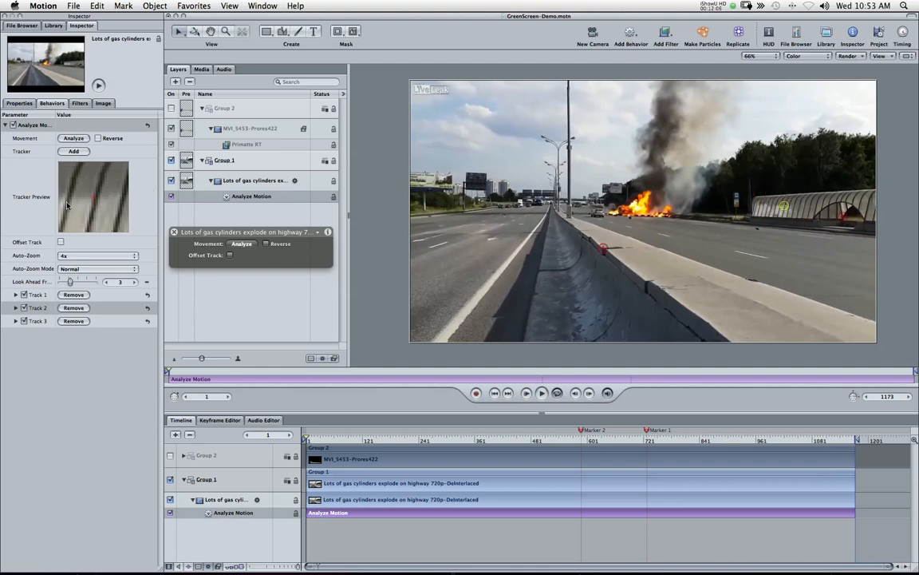
pyautogui.moveTo(85, 213); pyautogui.dragTo(101, 214)
pyautogui.click(843, 216)
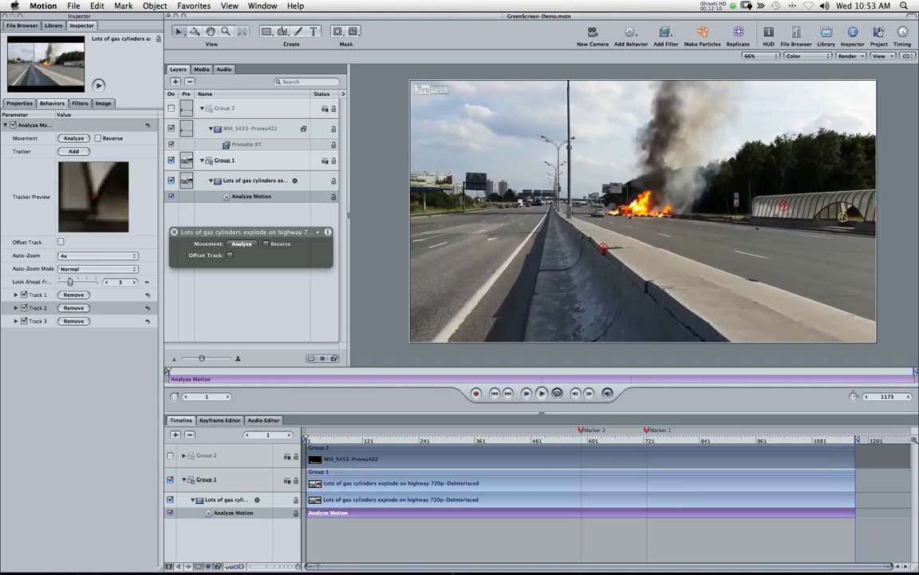
pyautogui.moveTo(113, 205); pyautogui.dragTo(119, 207)
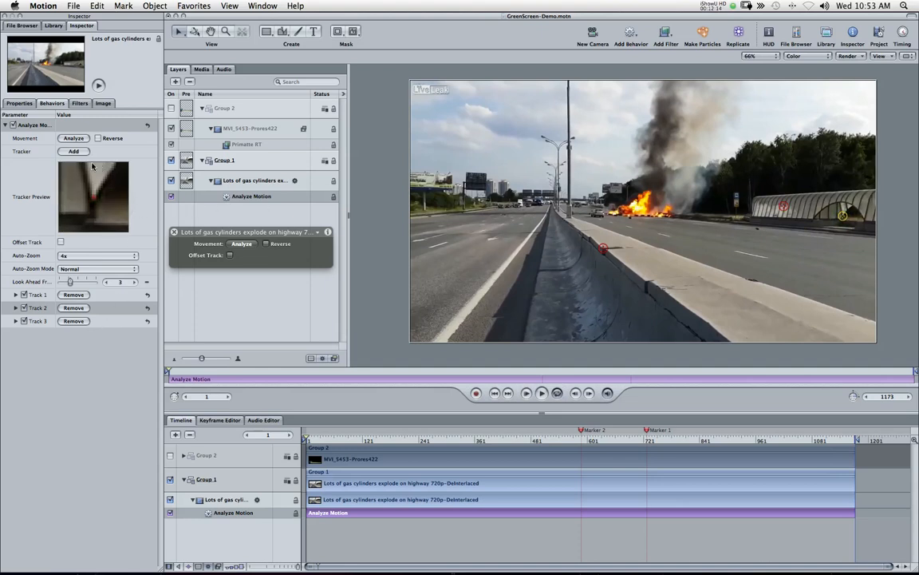
# Add one tracker on the barrier's road-side edge and another on the nearby dashed lane marking right of the barrier.
pyautogui.click(73, 151)
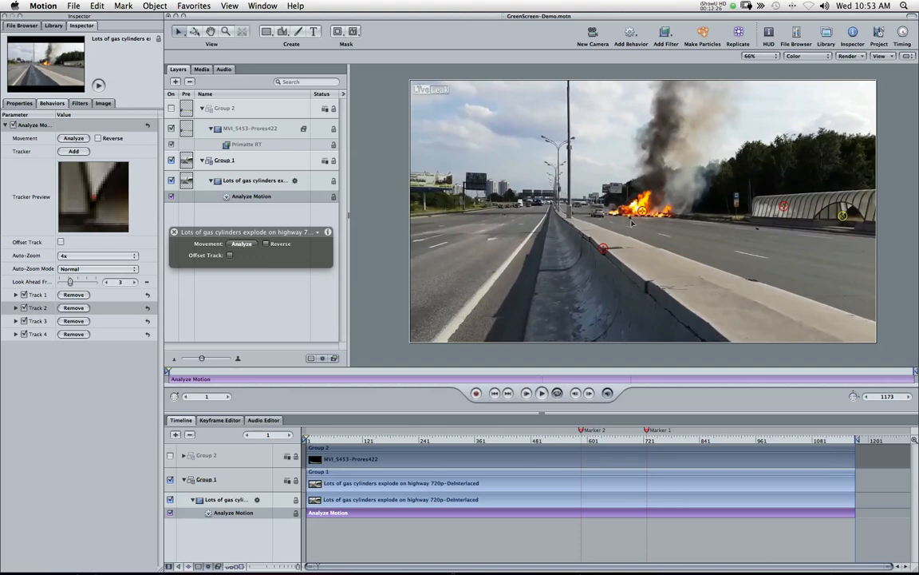
pyautogui.moveTo(643, 212); pyautogui.dragTo(749, 279)
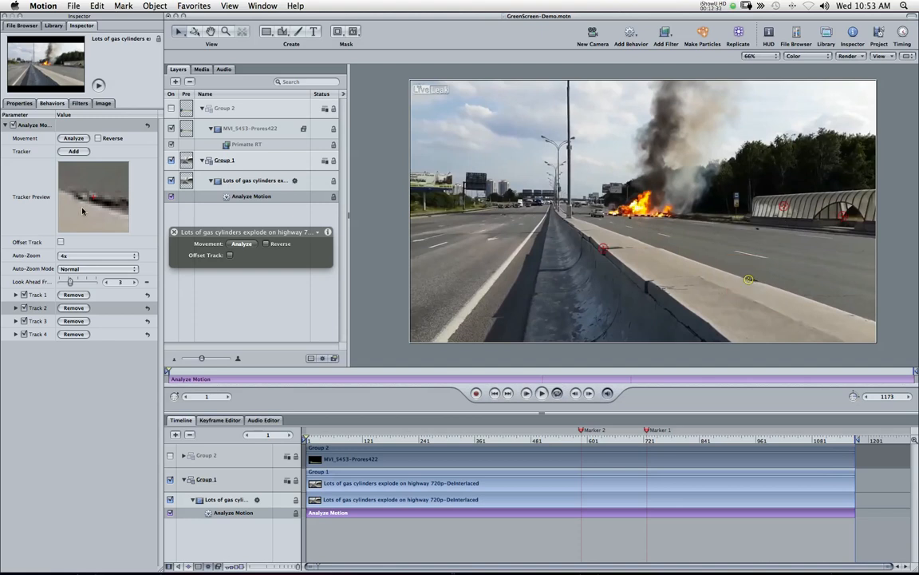
pyautogui.moveTo(85, 210); pyautogui.dragTo(99, 214)
pyautogui.click(74, 151)
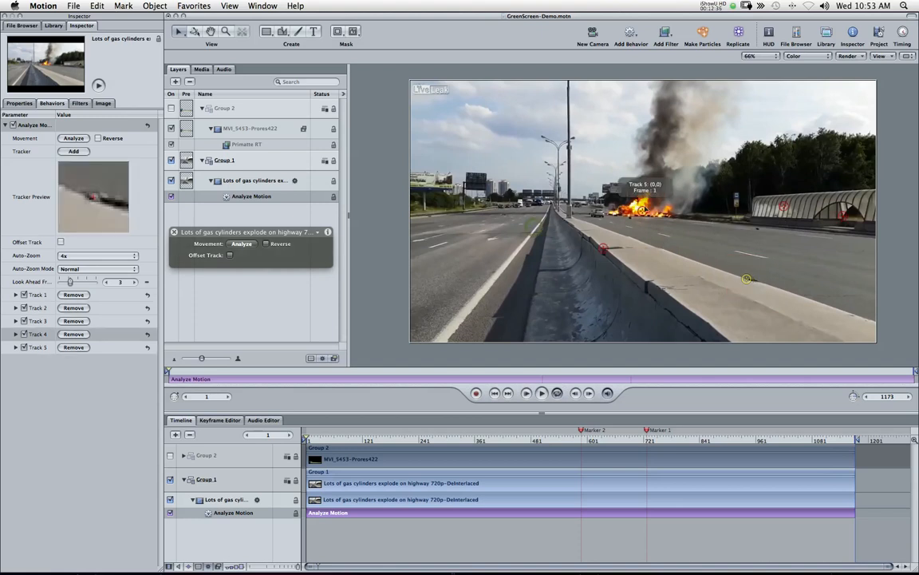
pyautogui.moveTo(642, 209); pyautogui.dragTo(736, 253)
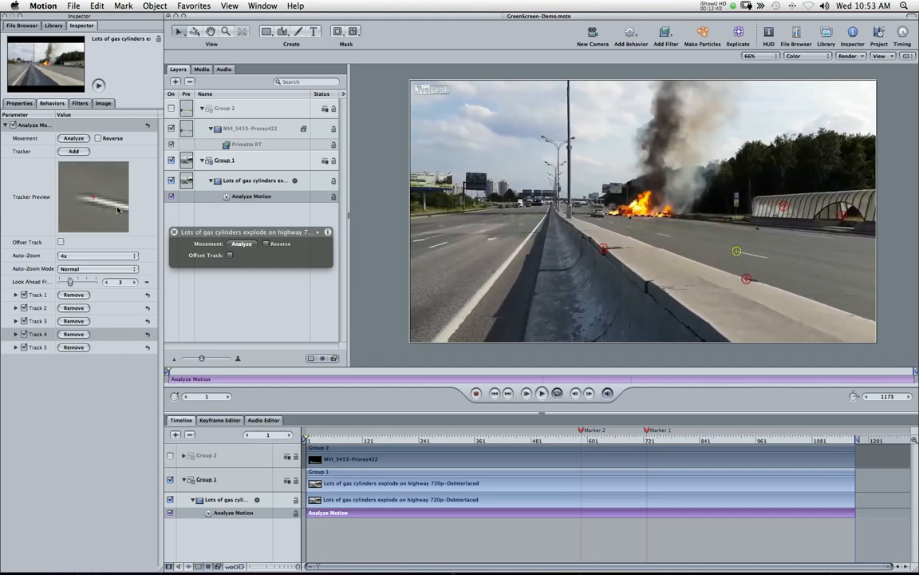
# Add and fine-tune trackers on the lane dash of the left carriageway and on the shadowed seam at the barrier's base.
pyautogui.click(73, 151)
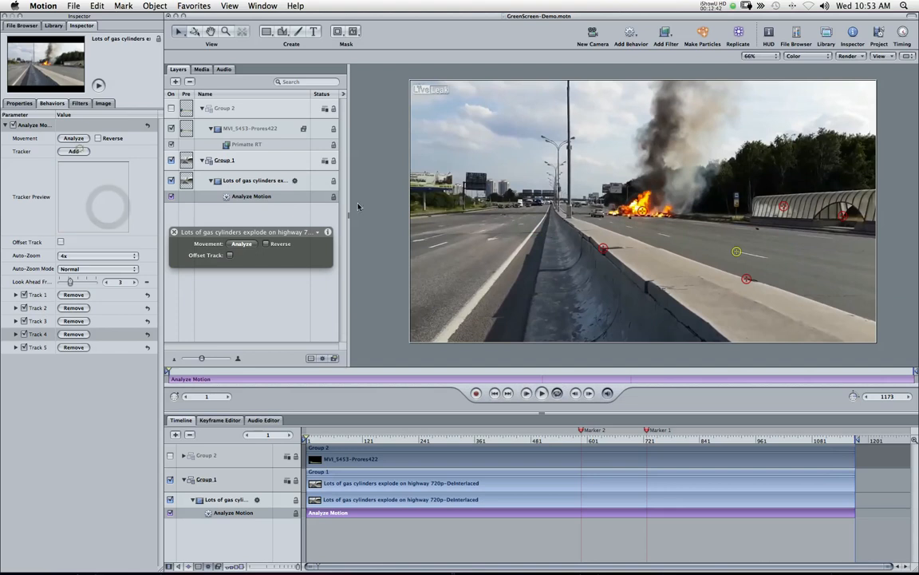
pyautogui.moveTo(618, 189); pyautogui.dragTo(495, 239)
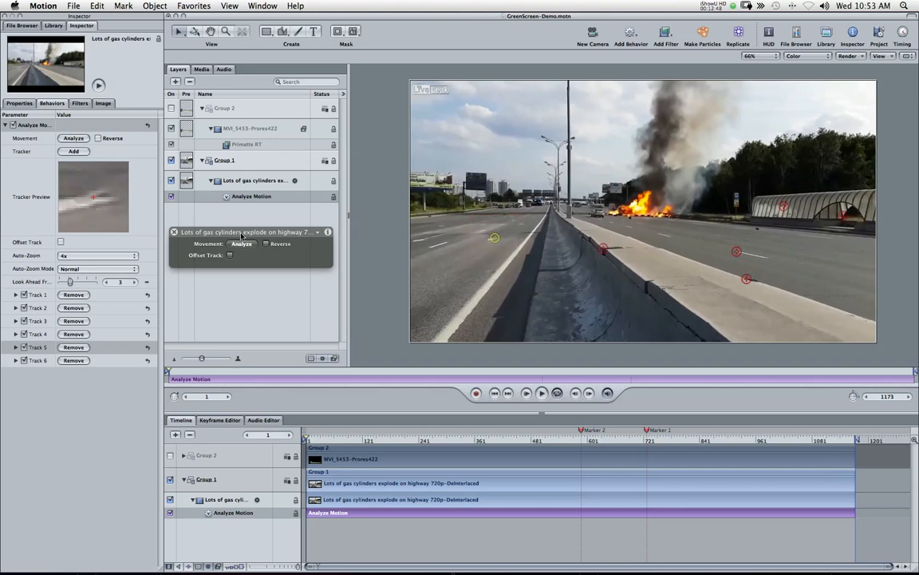
pyautogui.moveTo(107, 213); pyautogui.dragTo(110, 212)
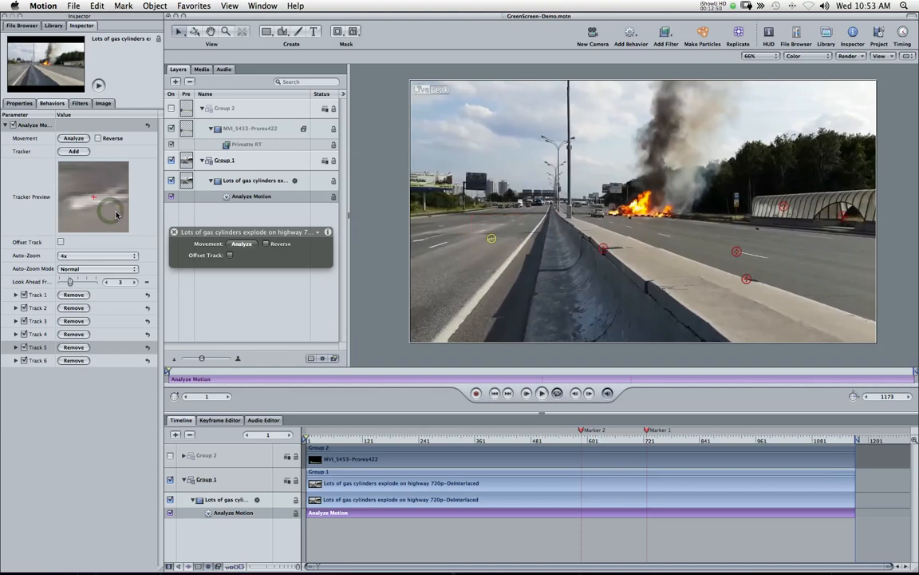
pyautogui.click(74, 151)
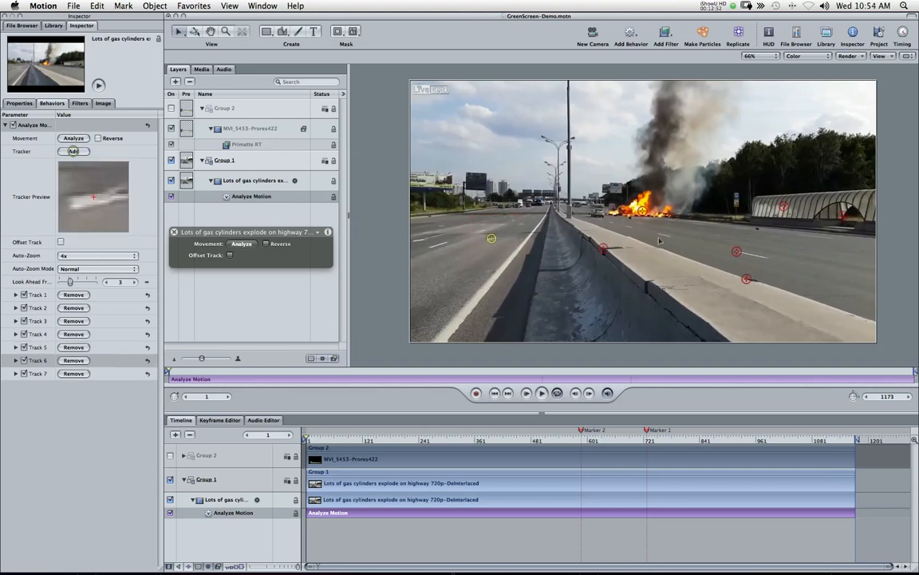
pyautogui.moveTo(643, 209); pyautogui.dragTo(541, 270)
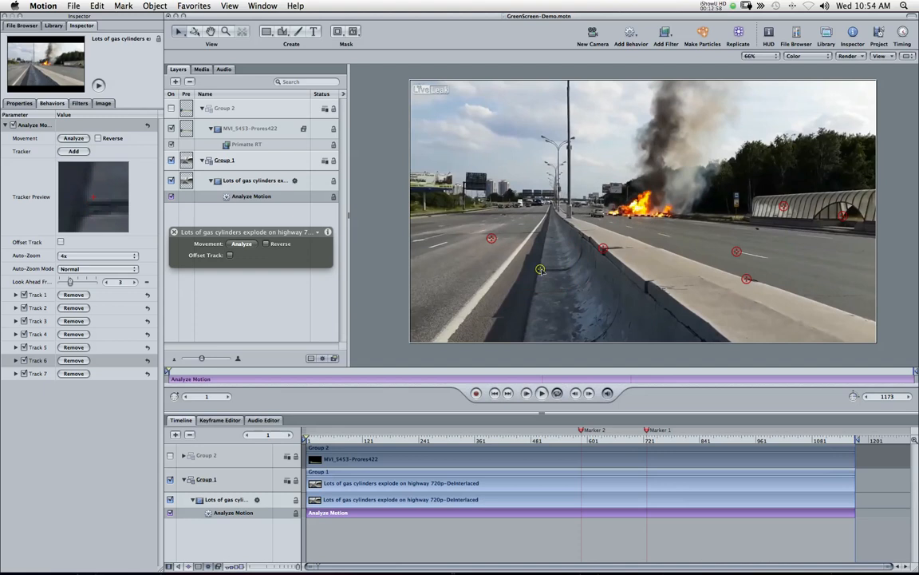
pyautogui.moveTo(99, 209); pyautogui.dragTo(98, 203)
# Add one tracker near the base of the tall pole and another on the barrier's top edge just beyond the first tracker.
pyautogui.click(73, 151)
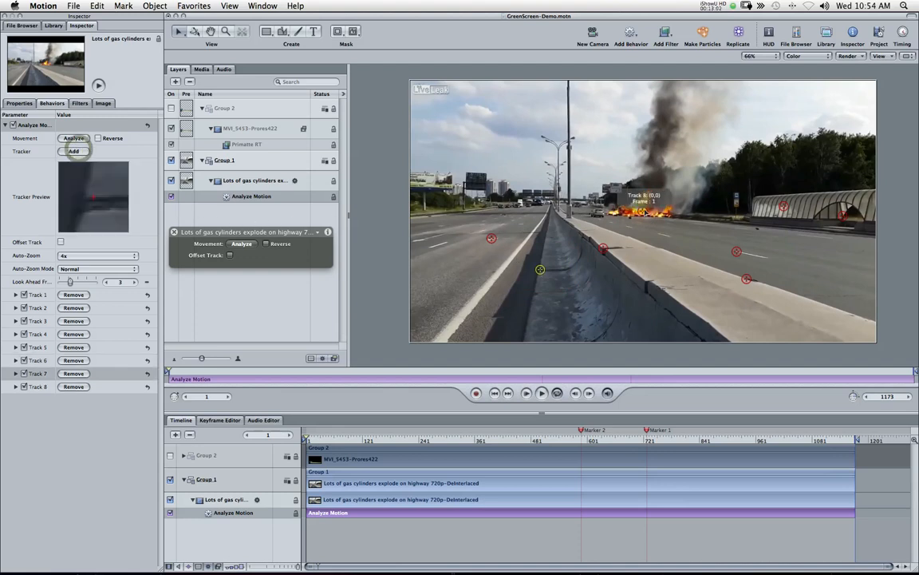
pyautogui.moveTo(589, 211); pyautogui.dragTo(572, 206)
pyautogui.moveTo(106, 210); pyautogui.dragTo(107, 212)
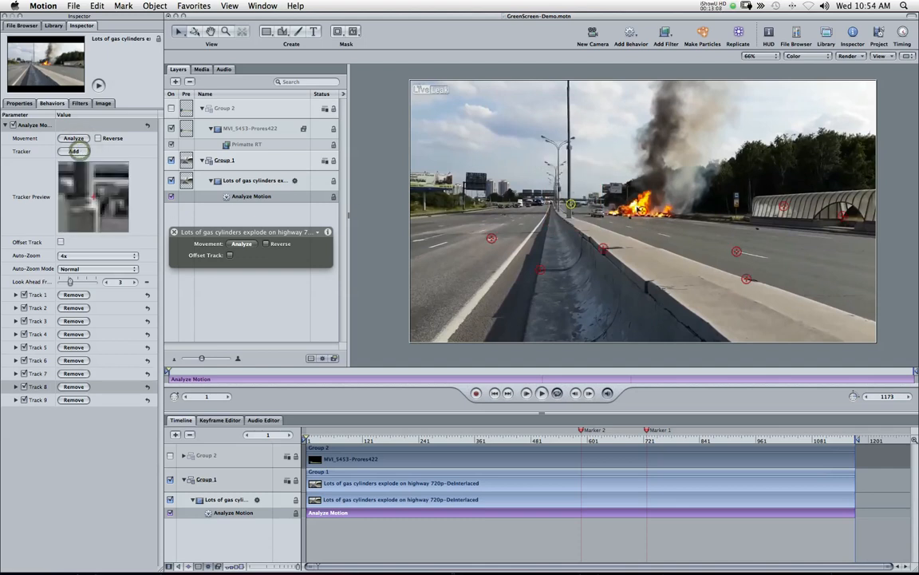
pyautogui.click(74, 151)
pyautogui.moveTo(650, 214); pyautogui.dragTo(589, 237)
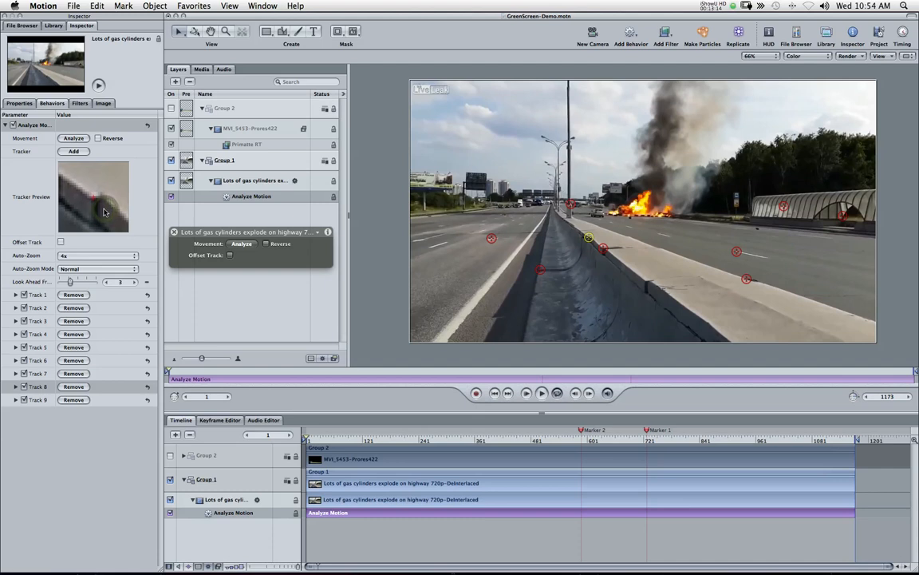
# Add two trackers on the rooftop corners of the distant buildings and a third on the treetop edge right of the smoke.
pyautogui.click(72, 151)
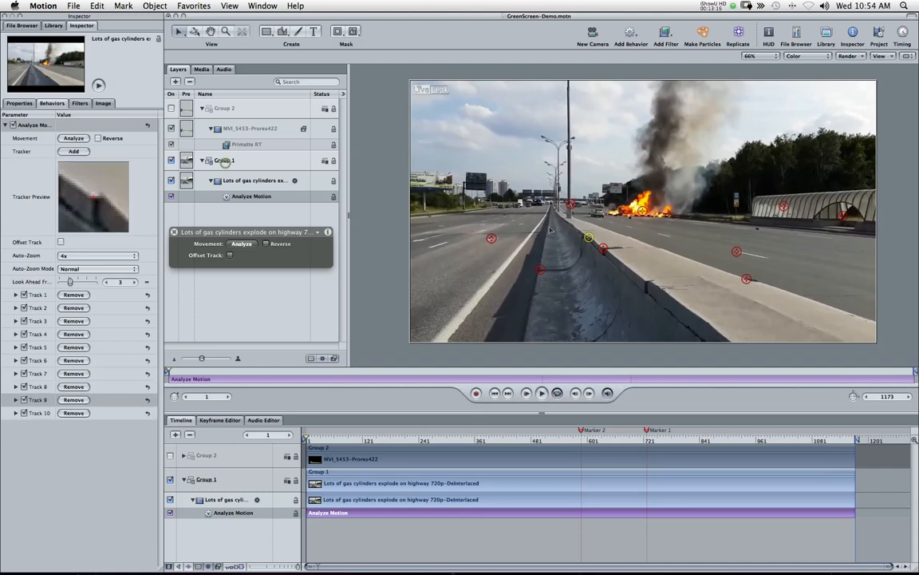
pyautogui.moveTo(642, 209); pyautogui.dragTo(509, 183)
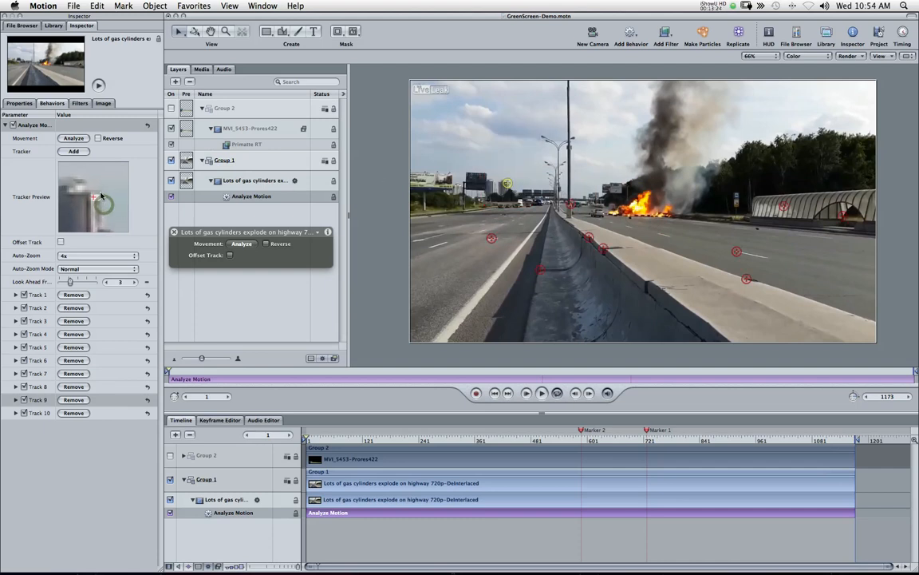
pyautogui.click(83, 153)
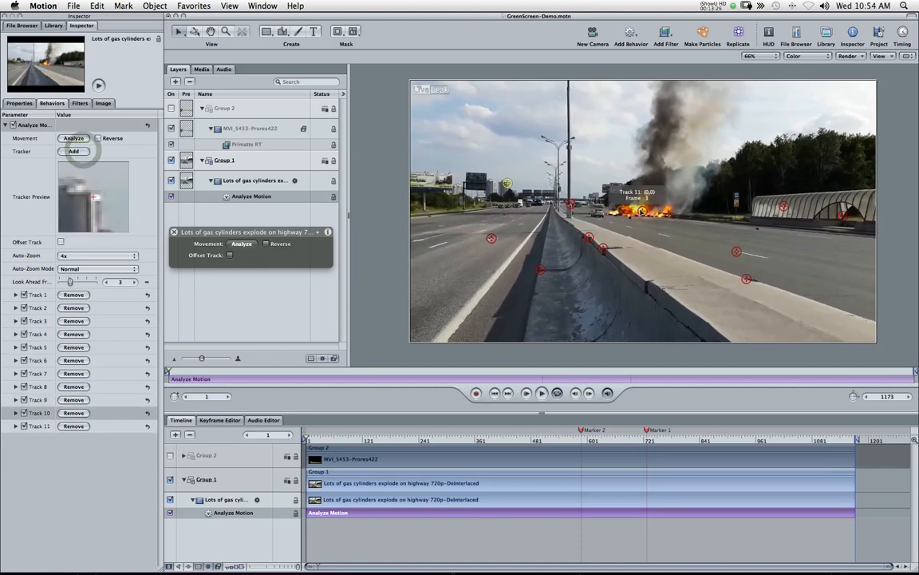
pyautogui.moveTo(642, 209); pyautogui.dragTo(492, 182)
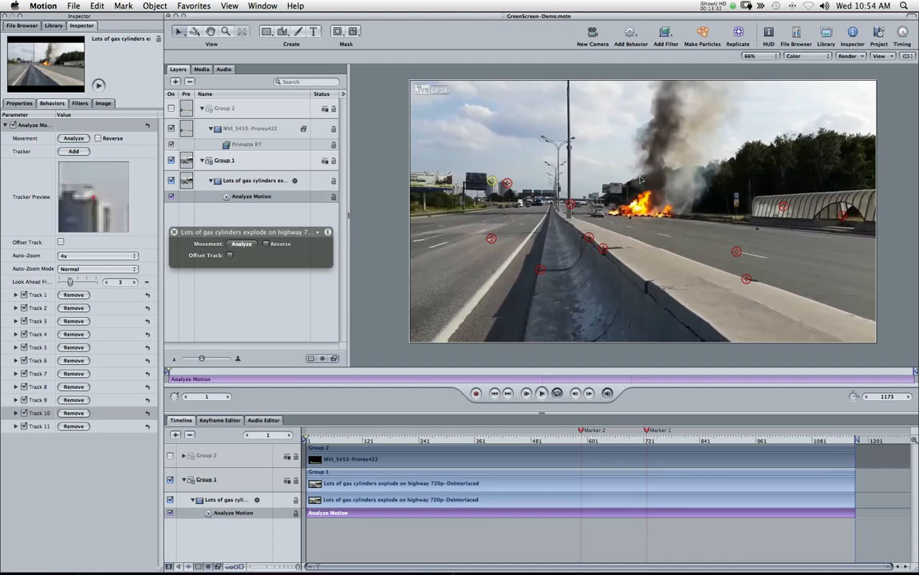
pyautogui.click(64, 150)
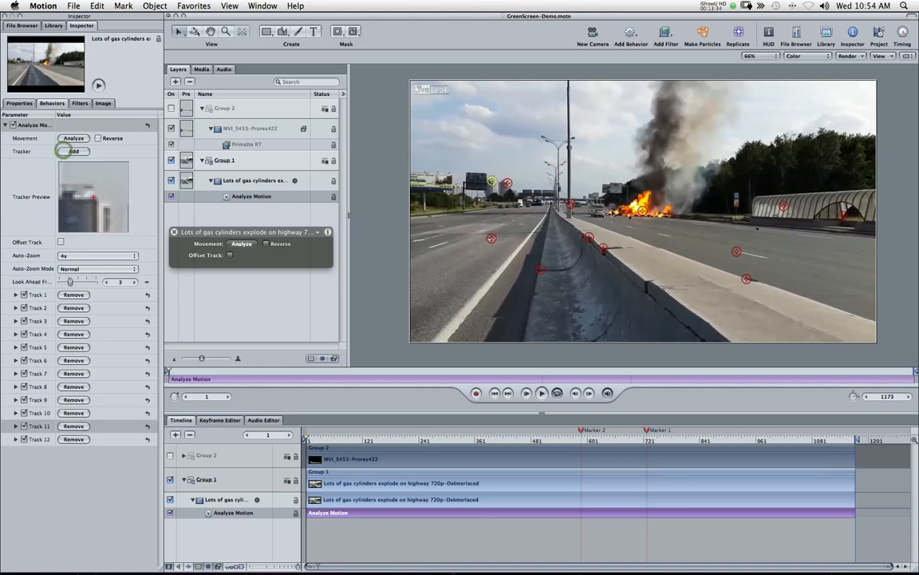
pyautogui.moveTo(643, 210); pyautogui.dragTo(778, 145)
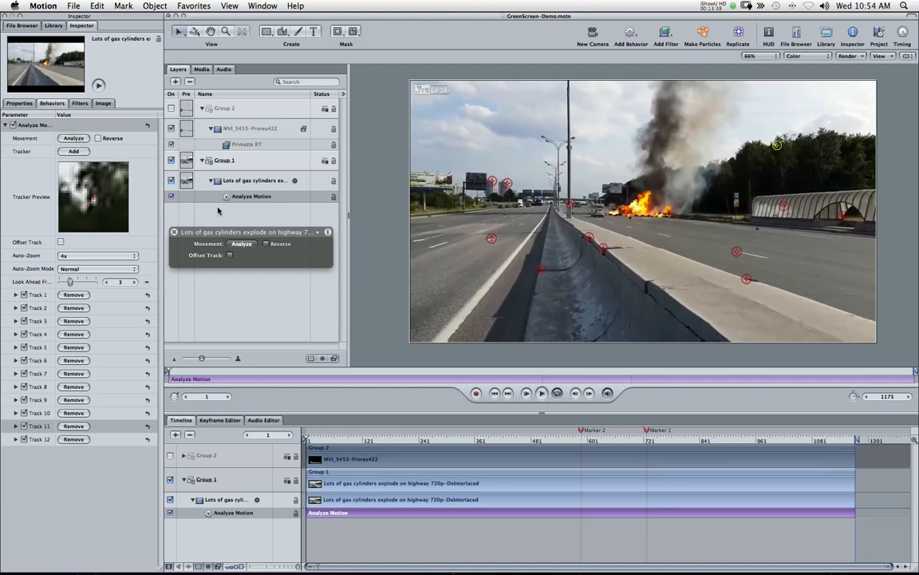
pyautogui.moveTo(101, 207); pyautogui.dragTo(103, 203)
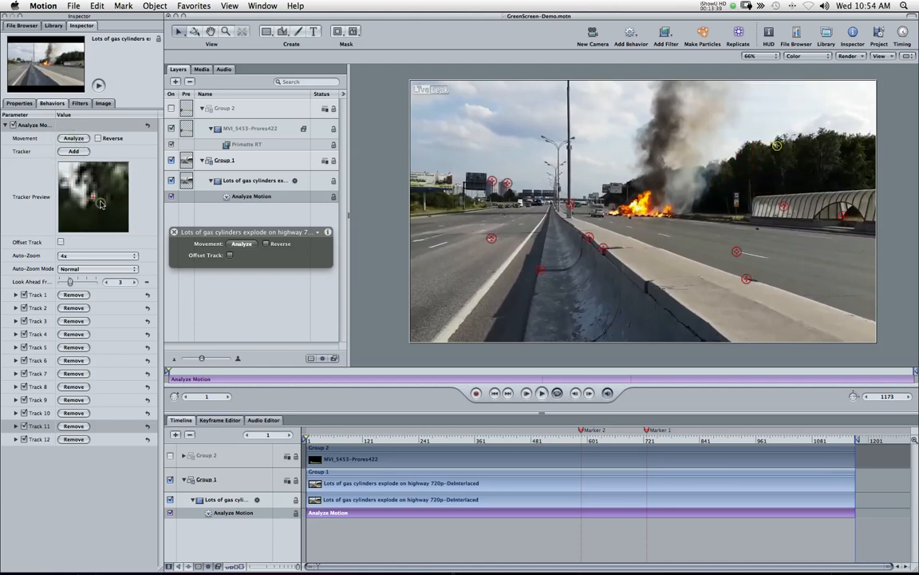
# Add one tracker on the nearer notch in the barrier's top edge and another on the more distant lane dash right of the barrier.
pyautogui.click(81, 153)
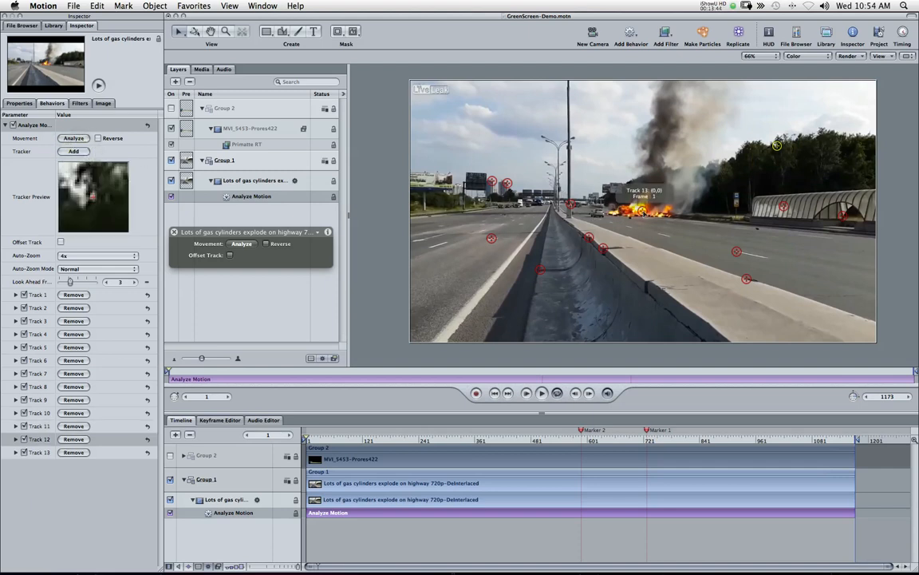
pyautogui.moveTo(643, 210); pyautogui.dragTo(649, 281)
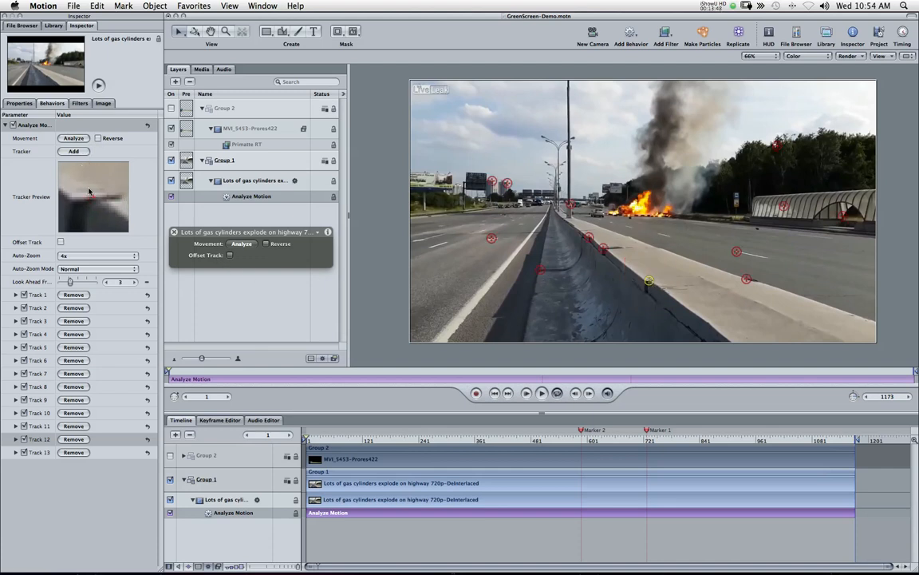
pyautogui.moveTo(95, 203); pyautogui.dragTo(94, 201)
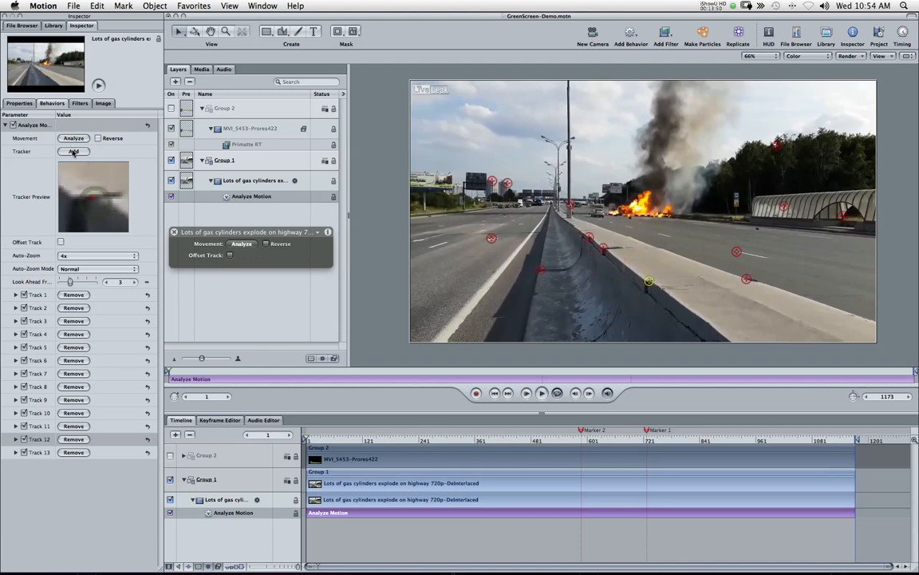
pyautogui.click(73, 151)
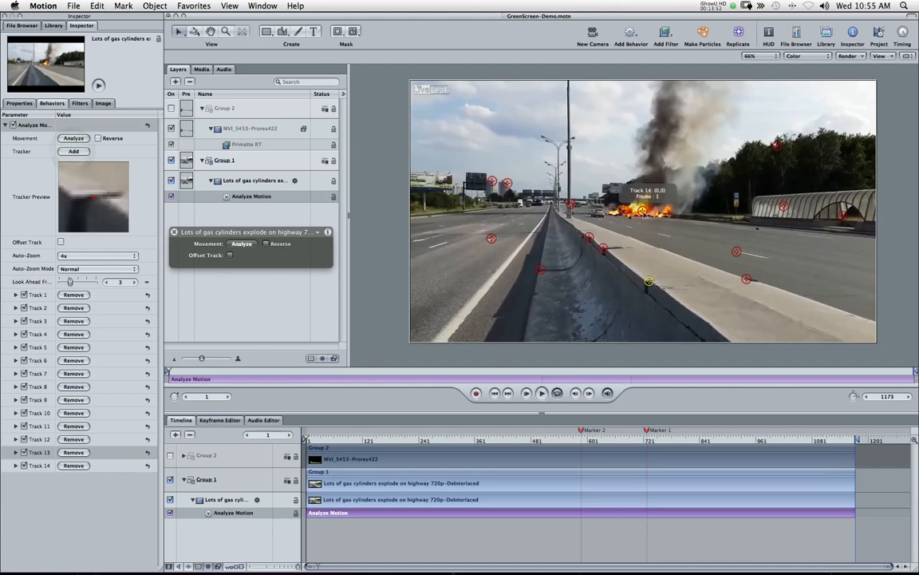
pyautogui.moveTo(643, 210); pyautogui.dragTo(667, 237)
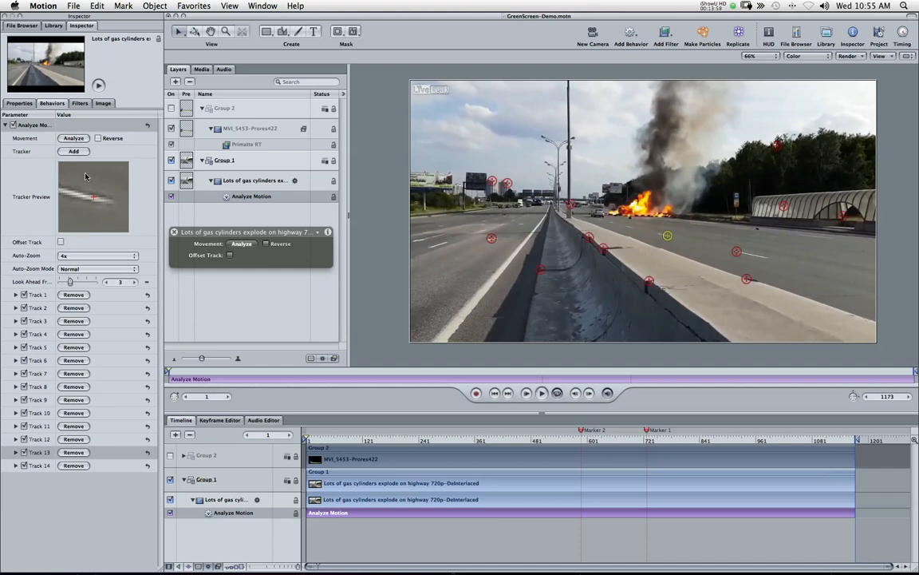
# Add one tracker on the top edge of the arched roadside structure and another on the distant white truck on the left carriageway.
pyautogui.click(74, 151)
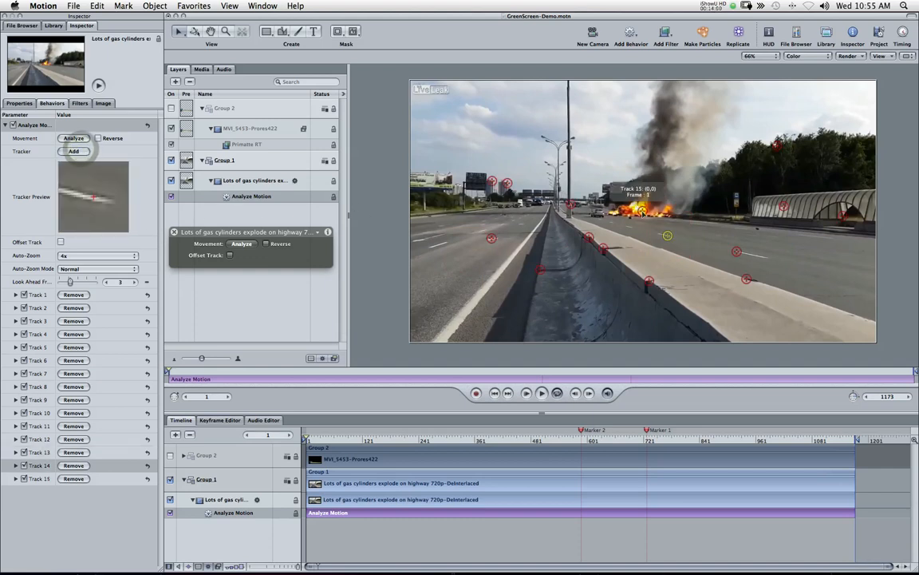
pyautogui.moveTo(642, 212); pyautogui.dragTo(818, 193)
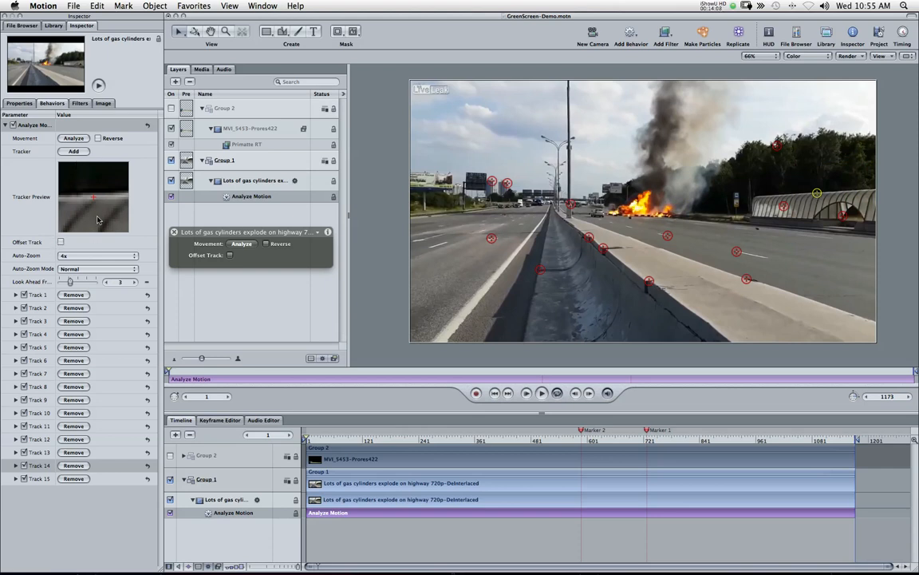
pyautogui.click(73, 151)
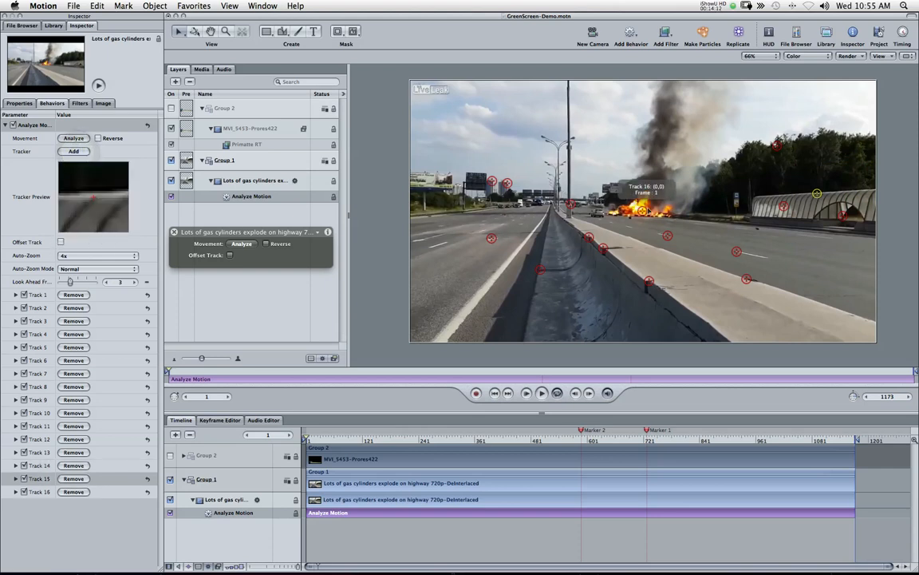
pyautogui.moveTo(643, 210); pyautogui.dragTo(521, 205)
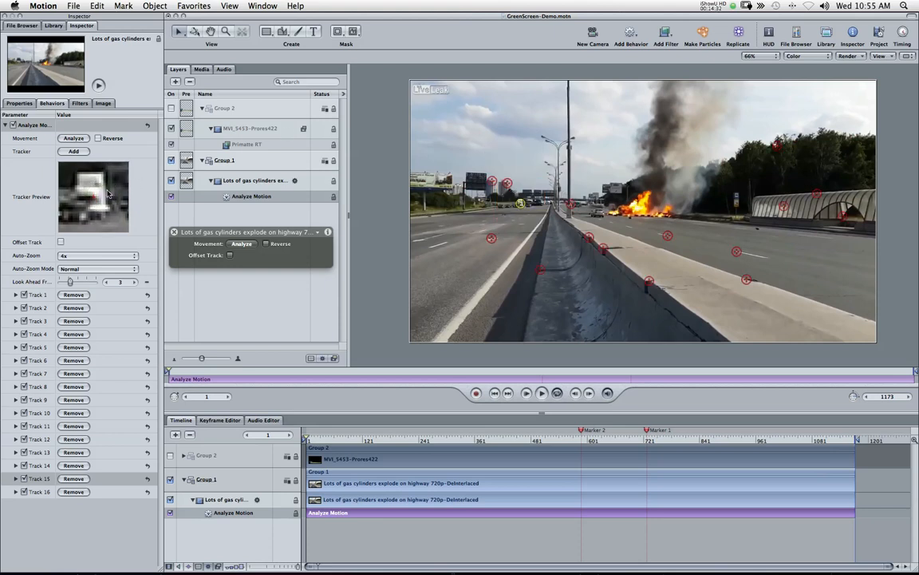
# Add one tracker on the roadside sign in front of the trees and a fine-tuned one at the base of the arched structure's near end.
pyautogui.click(73, 151)
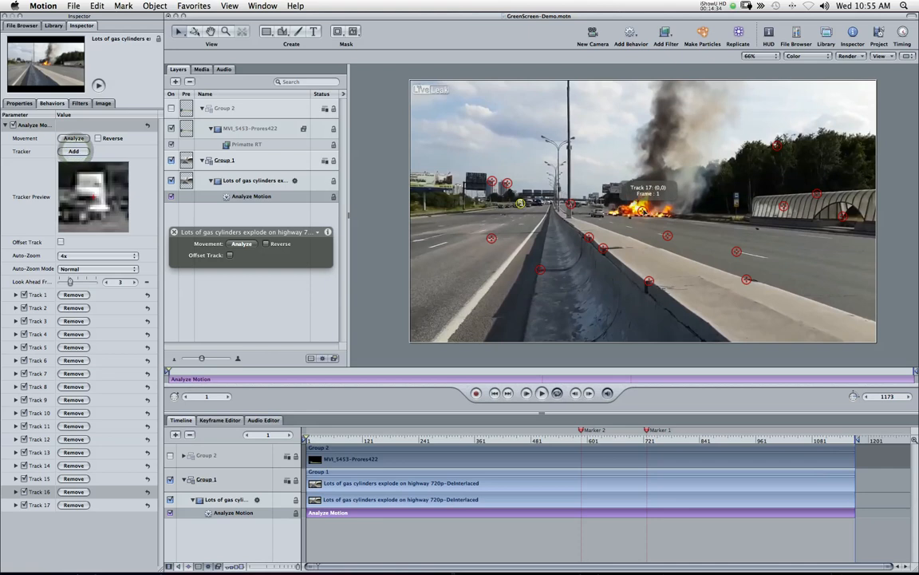
pyautogui.moveTo(641, 211); pyautogui.dragTo(737, 196)
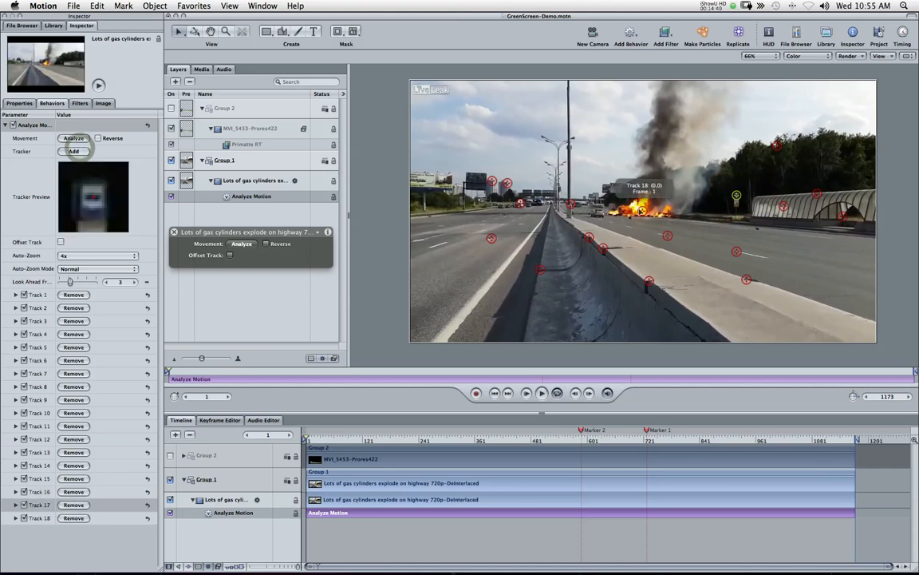
pyautogui.click(73, 152)
pyautogui.moveTo(643, 210); pyautogui.dragTo(754, 215)
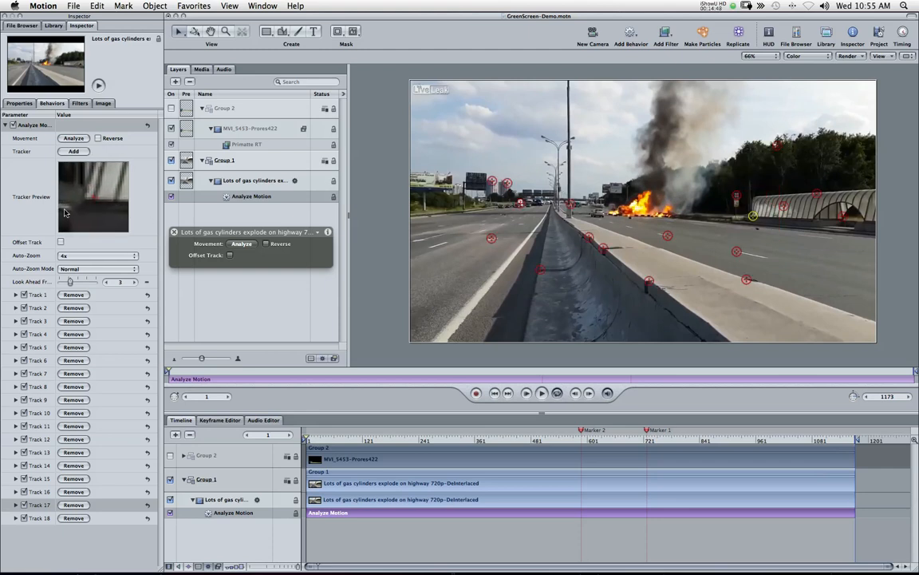
pyautogui.moveTo(88, 215); pyautogui.dragTo(87, 211)
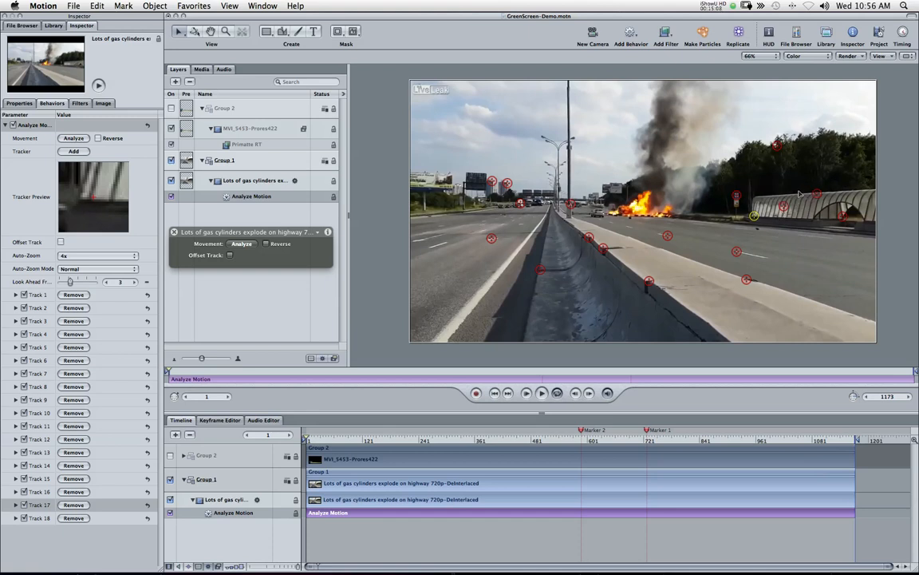
# Add a fine-tuned tracker on the distant car beside the fire and another on the cloud edge above the left carriageway.
pyautogui.click(73, 150)
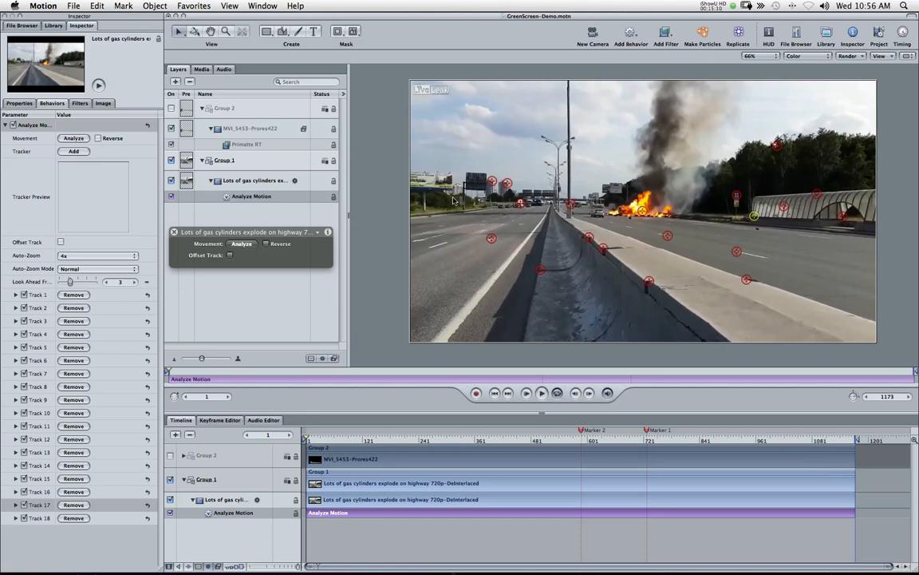
pyautogui.moveTo(641, 209); pyautogui.dragTo(603, 212)
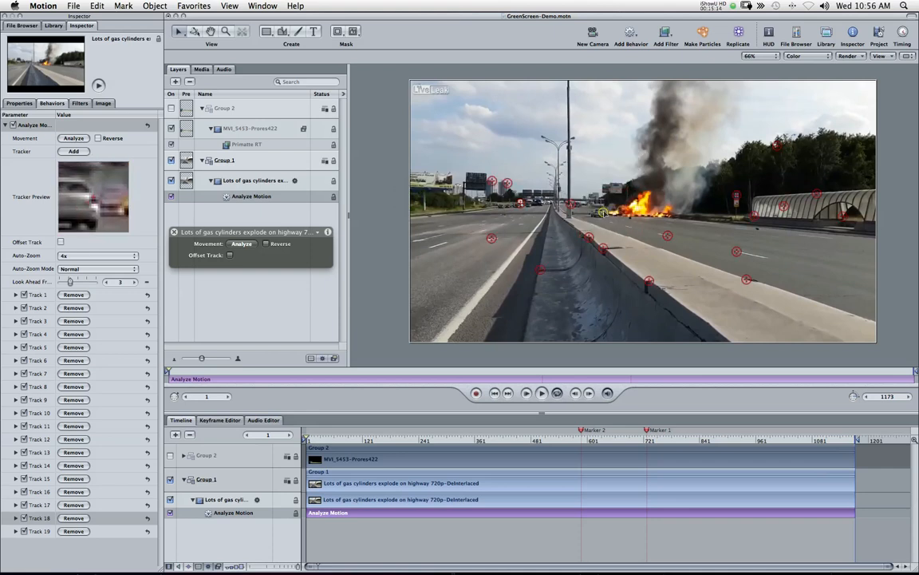
pyautogui.moveTo(107, 212); pyautogui.dragTo(128, 174)
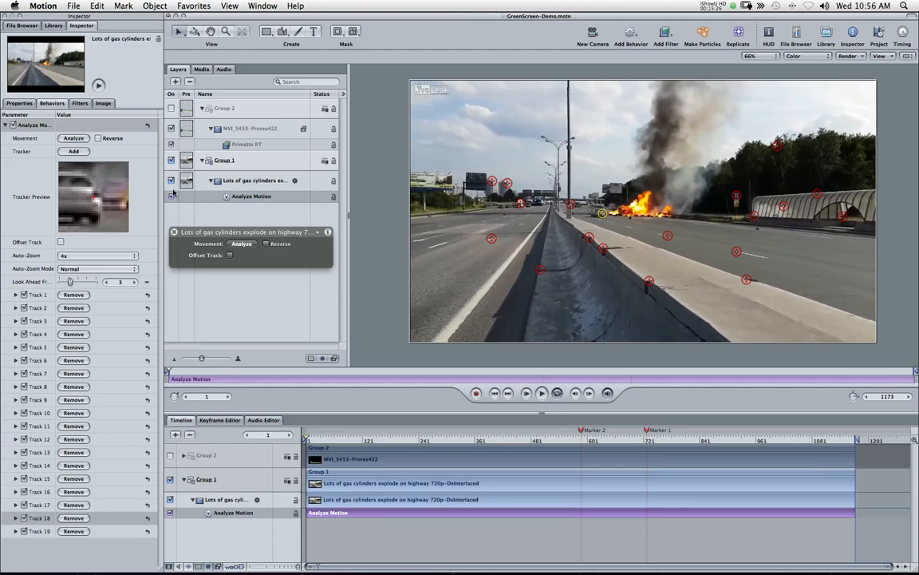
pyautogui.click(87, 151)
pyautogui.moveTo(528, 138); pyautogui.dragTo(489, 111)
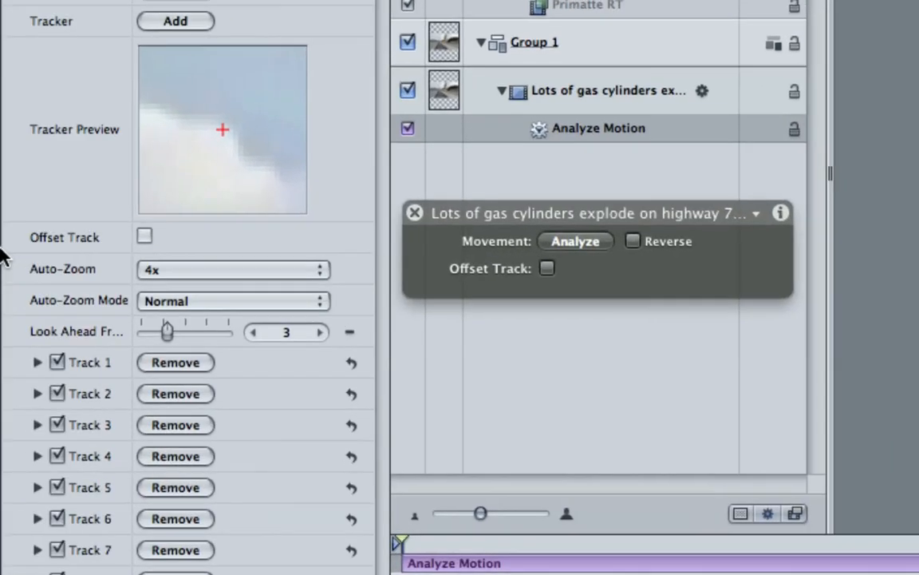
# Try the Contrast option for Auto-Zoom Mode and return the setting to Normal.
pyautogui.click(164, 303)
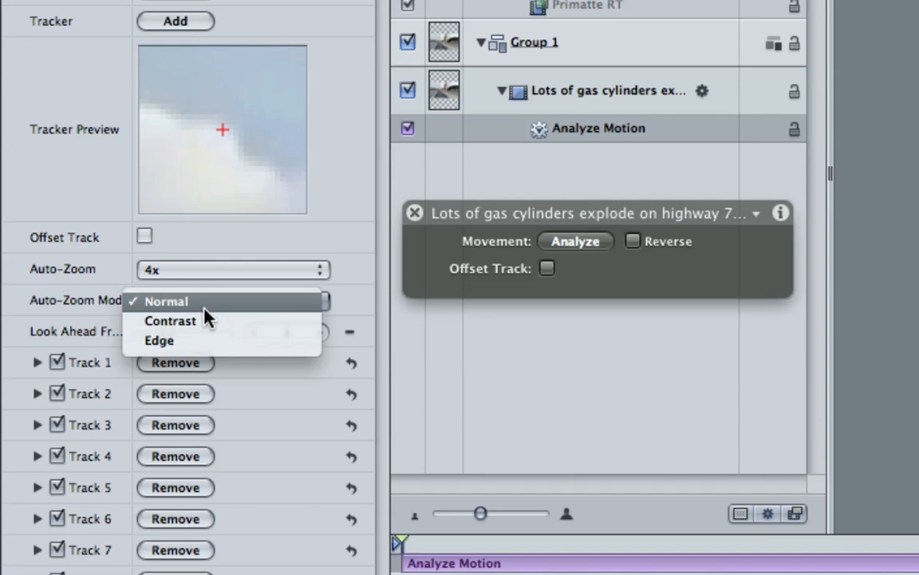
pyautogui.click(230, 284)
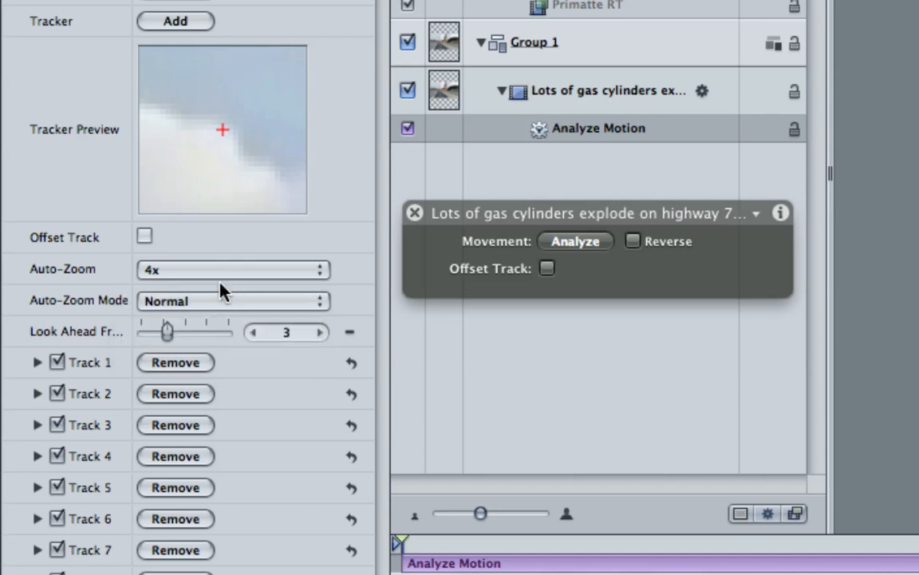
pyautogui.click(214, 301)
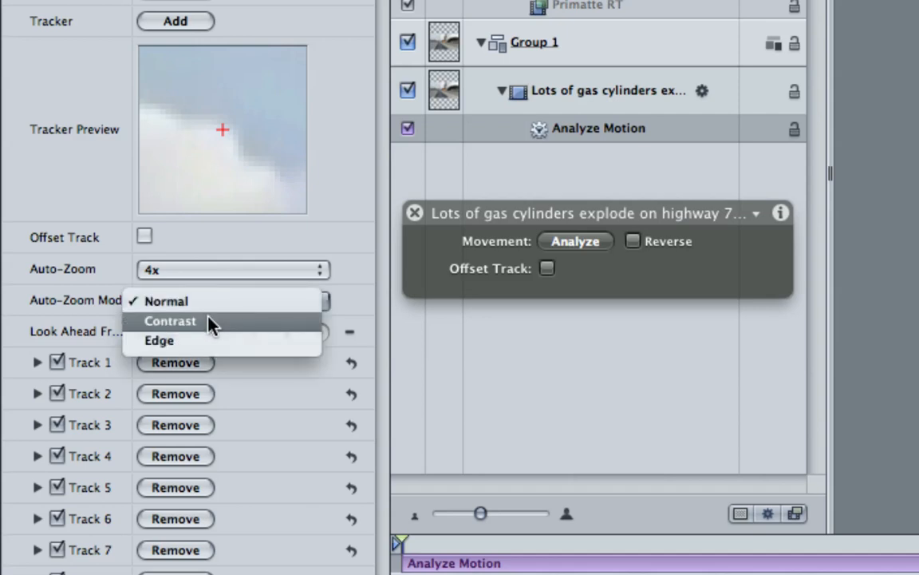
pyautogui.click(211, 322)
pyautogui.click(206, 302)
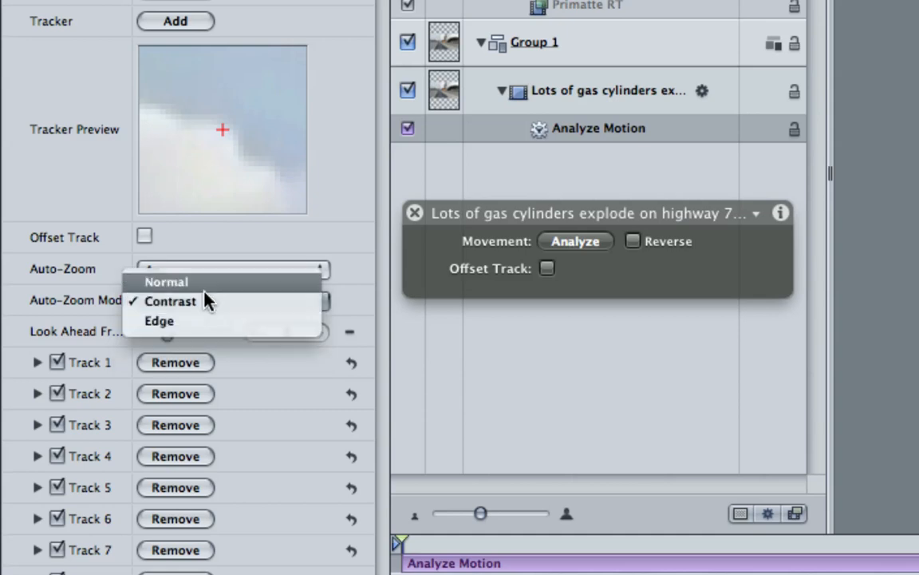
pyautogui.click(206, 300)
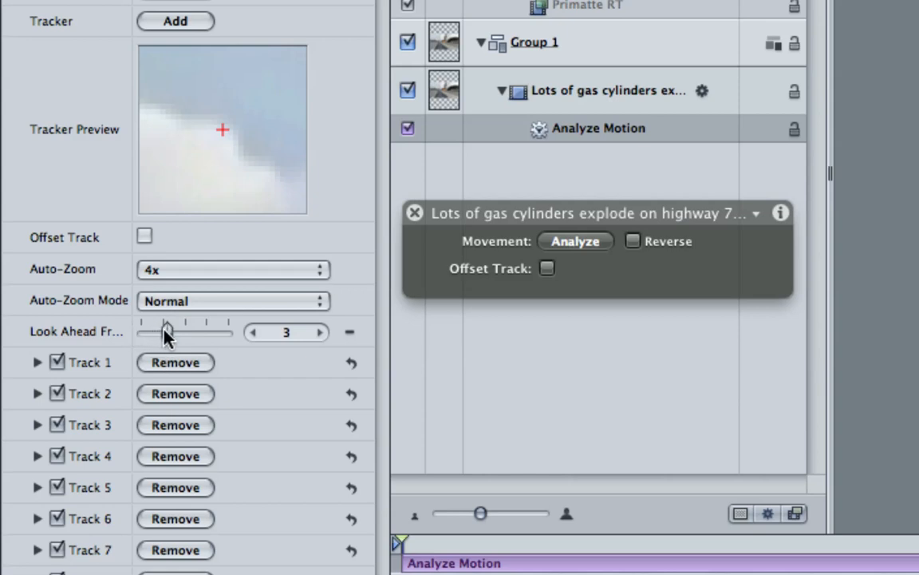
# Set the Analyze Motion behavior's Look Ahead Frames to 5.
pyautogui.moveTo(167, 329); pyautogui.dragTo(230, 332)
pyautogui.click(186, 335)
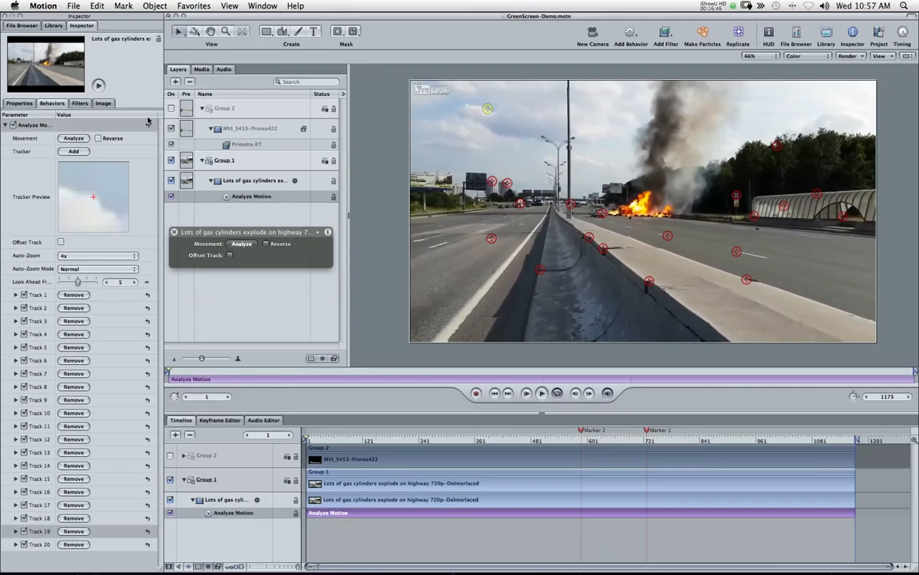
# Save a copy of the project to the Desktop as GreenScreen-Demo-TargetSelected.motn.
pyautogui.click(73, 5)
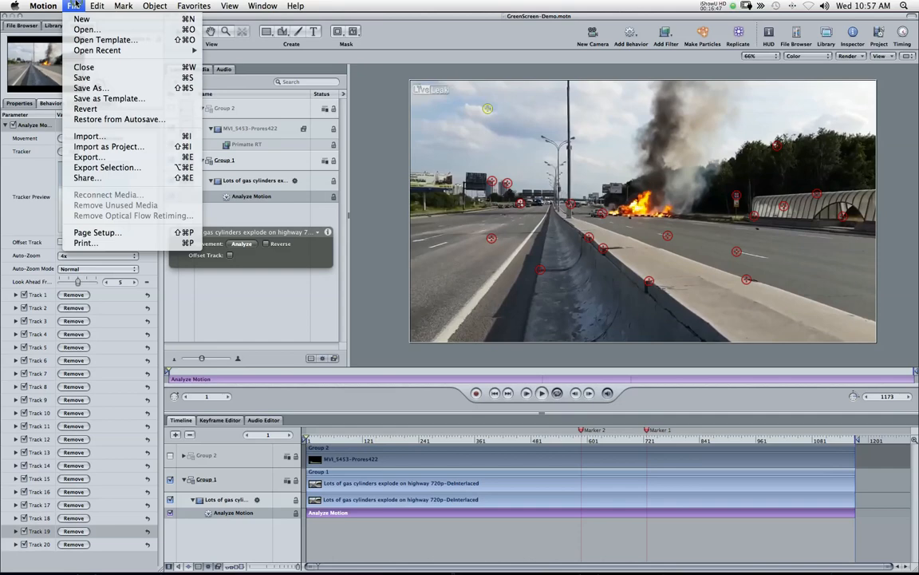
pyautogui.click(89, 90)
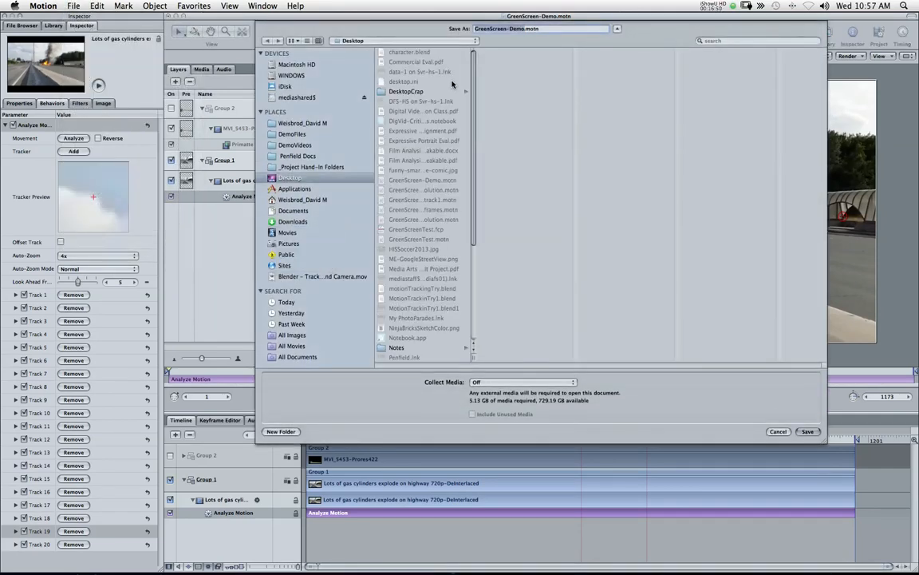
pyautogui.click(525, 29)
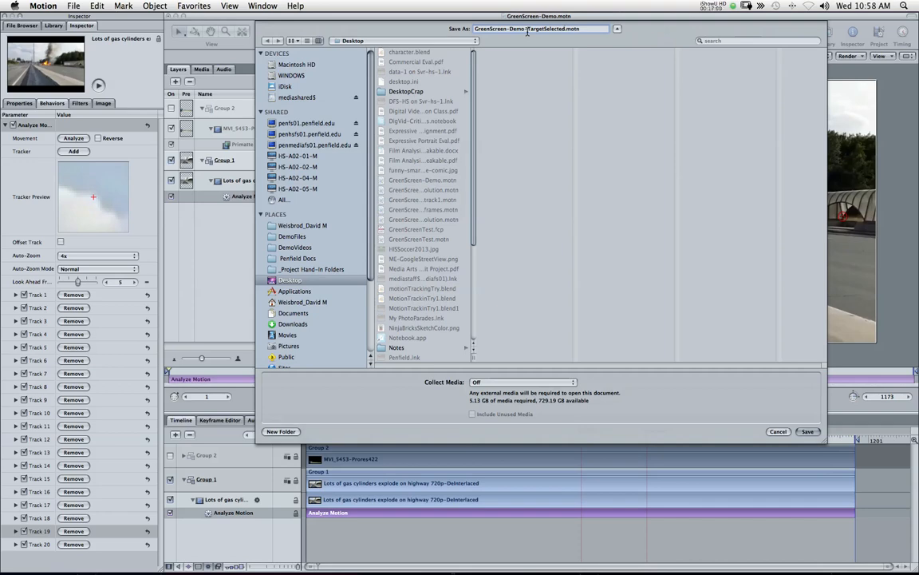
pyautogui.press('Return')
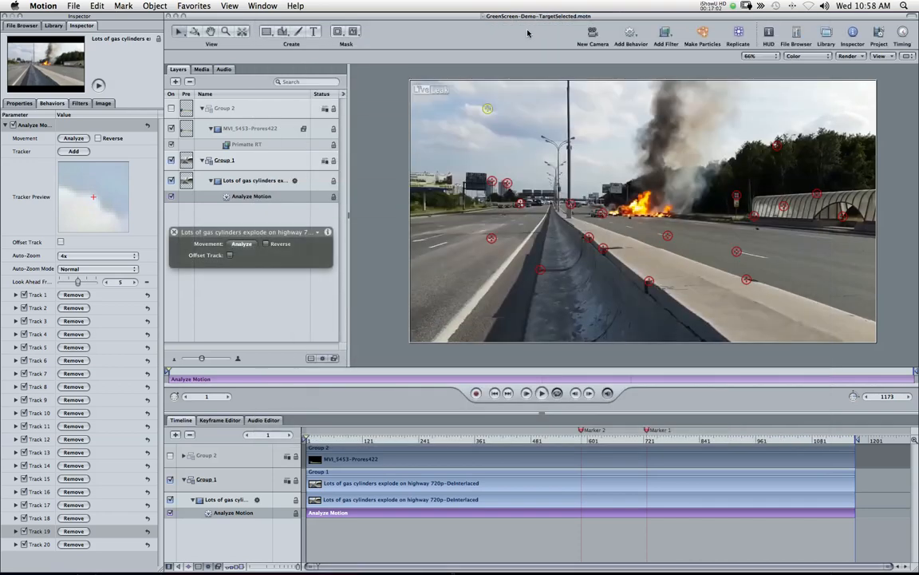
# Analyze the highway clip's movement with all the placed trackers.
pyautogui.click(74, 138)
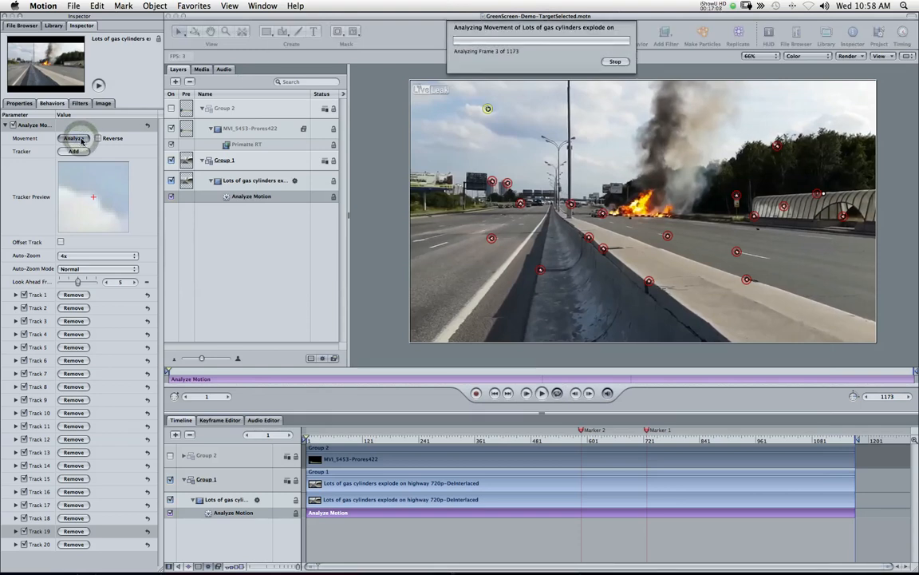
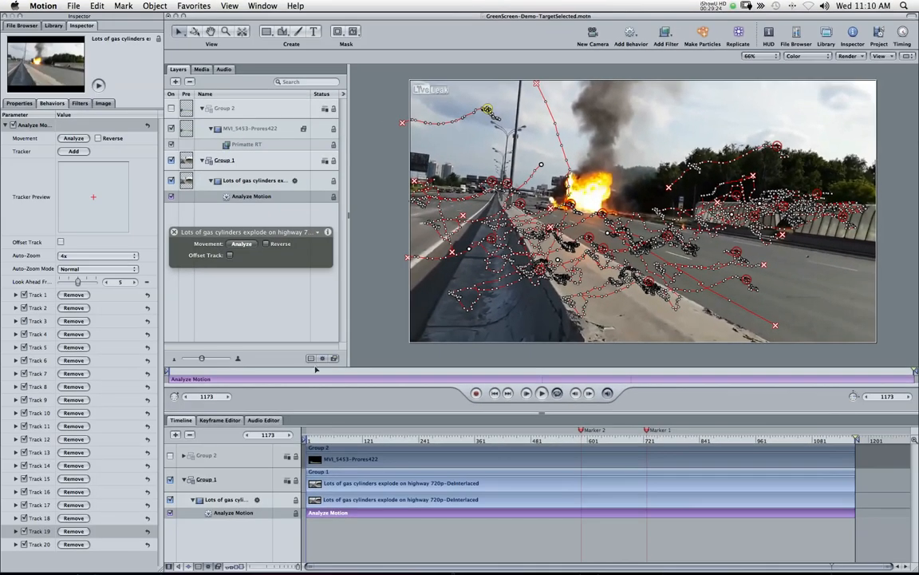
# Disable all the tracks of the Analyze Motion behavior one by one, from Track 20 up to Track 1.
pyautogui.click(24, 545)
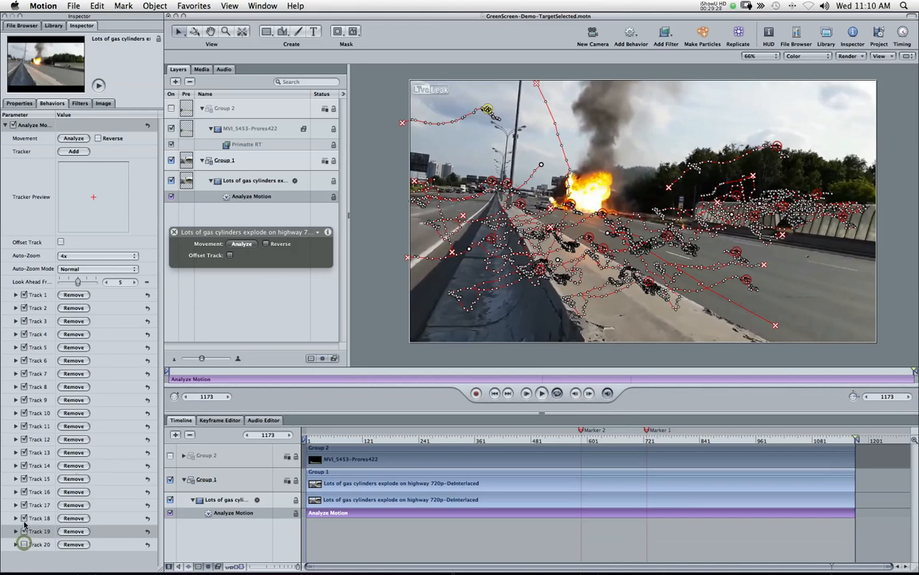
pyautogui.click(25, 477)
pyautogui.click(24, 465)
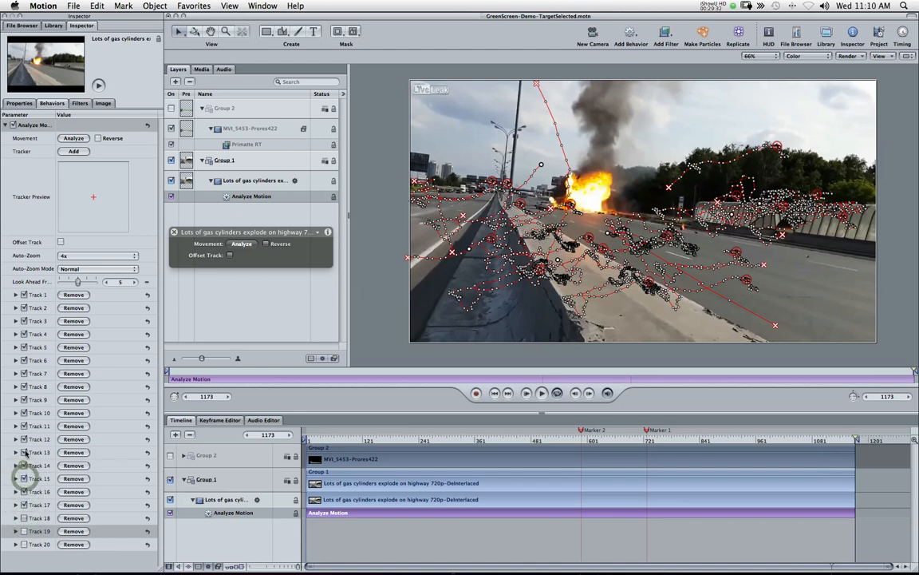
pyautogui.click(24, 452)
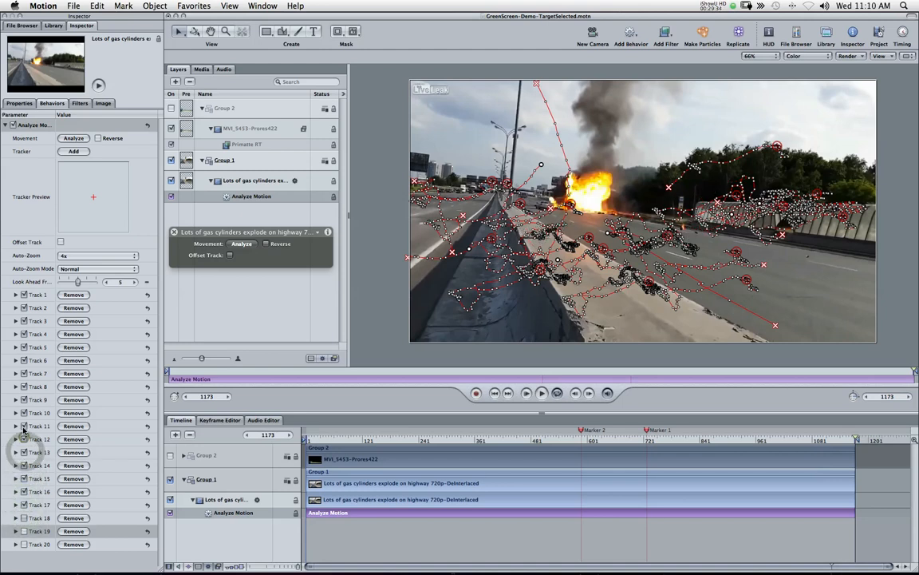
pyautogui.click(24, 438)
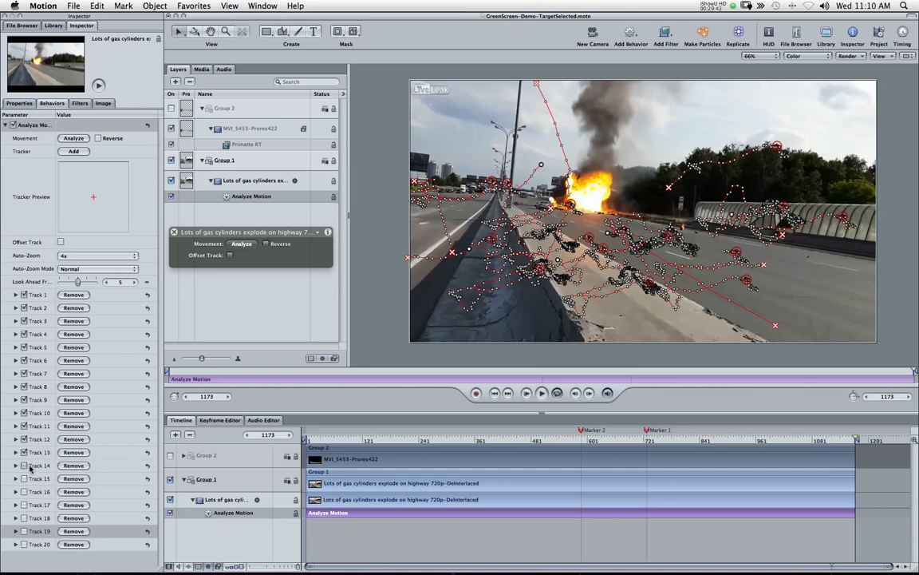
pyautogui.click(26, 466)
pyautogui.click(25, 452)
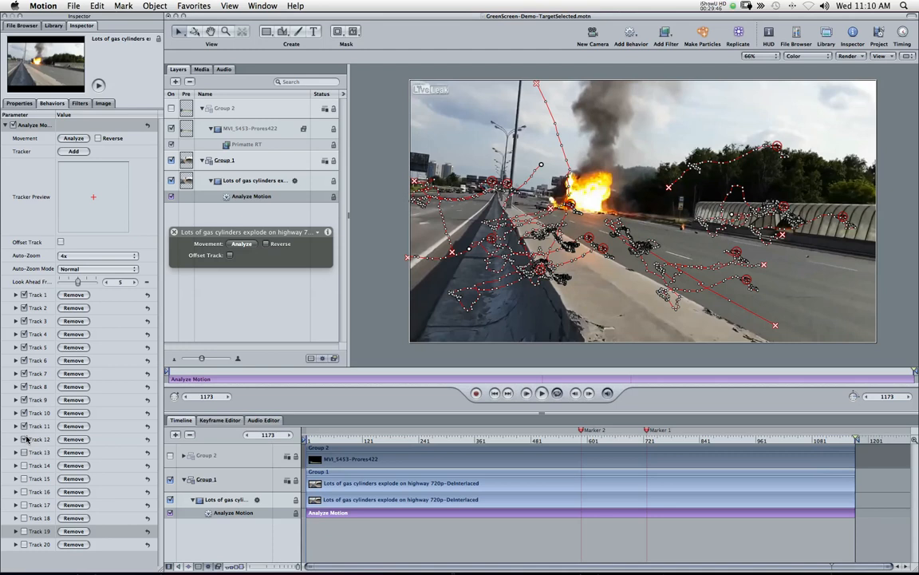
pyautogui.click(25, 439)
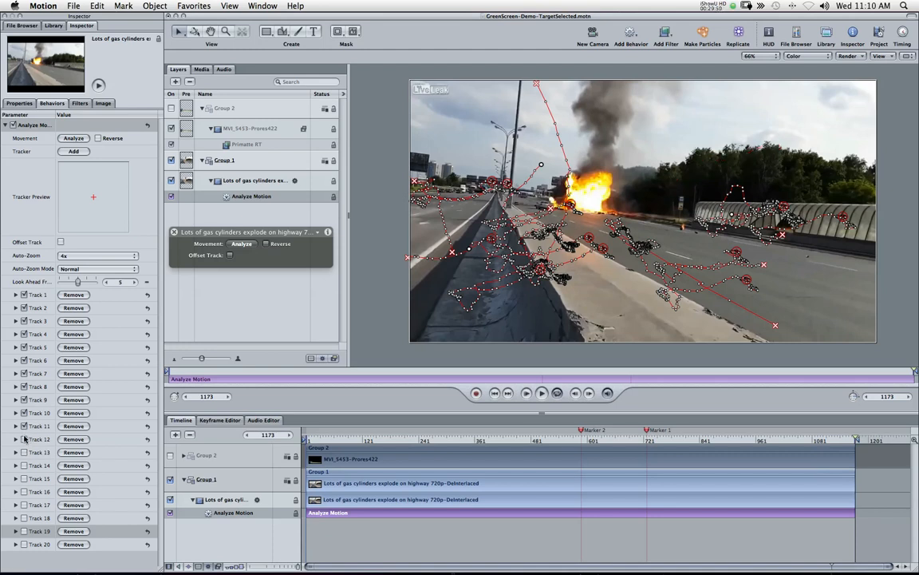
pyautogui.click(24, 425)
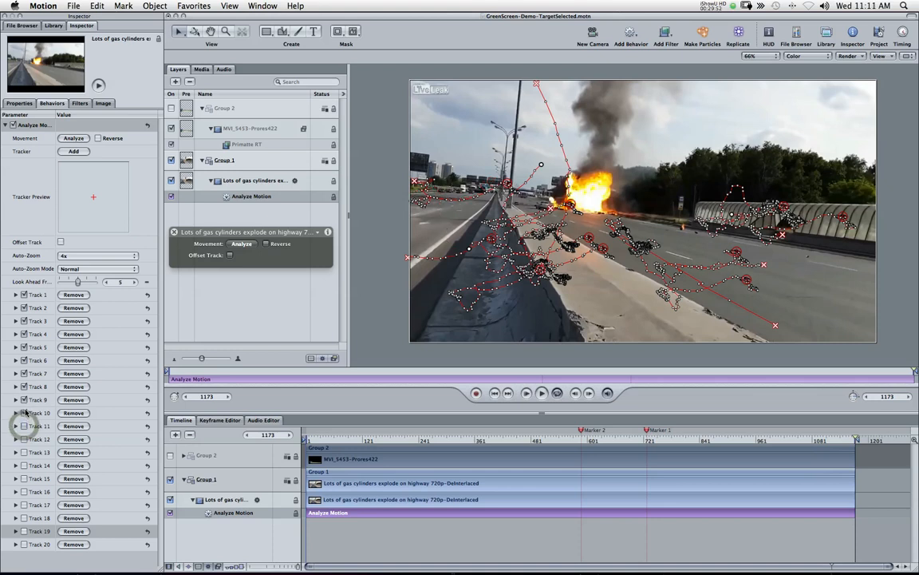
pyautogui.click(24, 413)
pyautogui.click(25, 400)
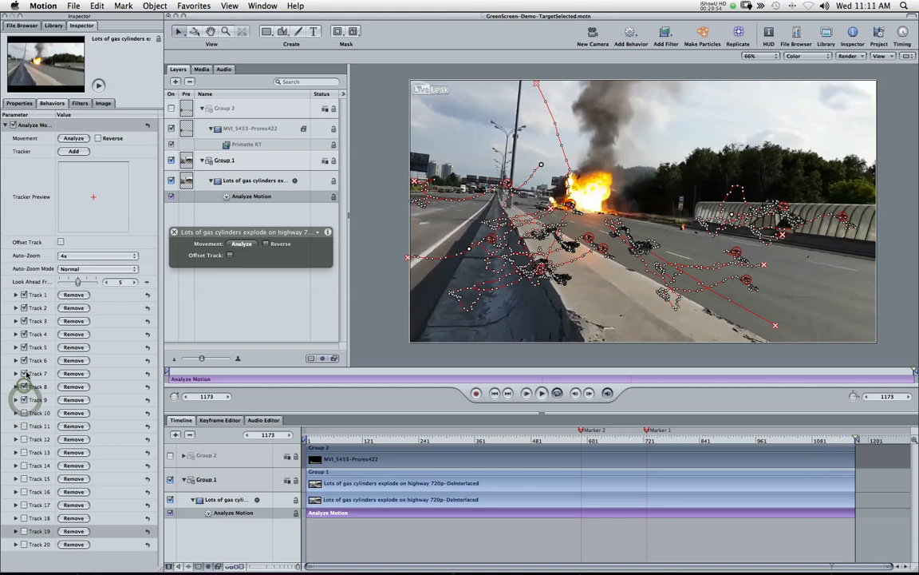
pyautogui.click(24, 322)
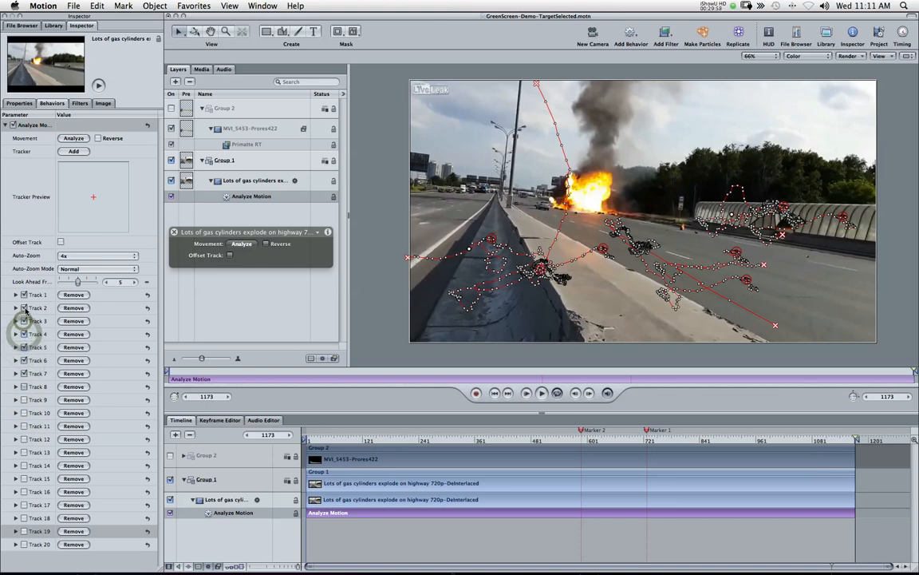
pyautogui.click(26, 309)
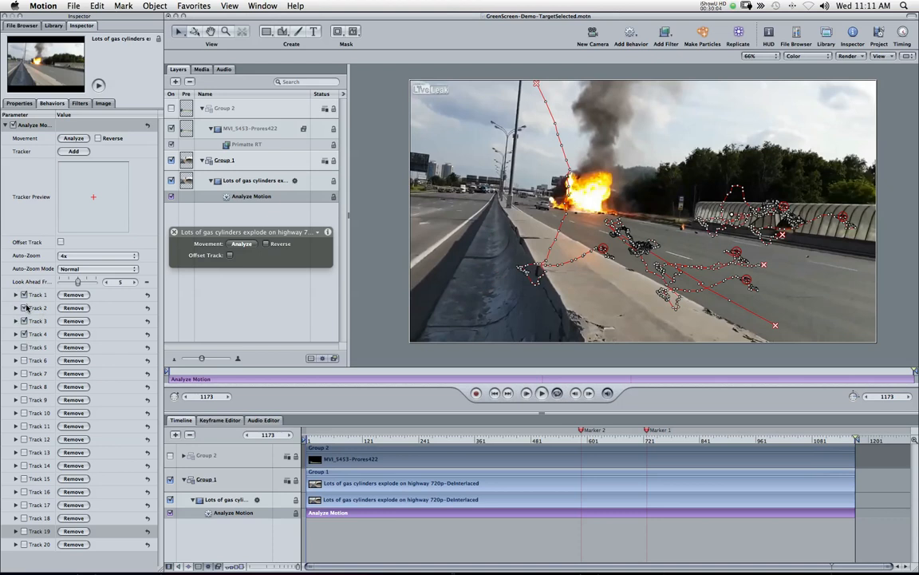
pyautogui.click(24, 334)
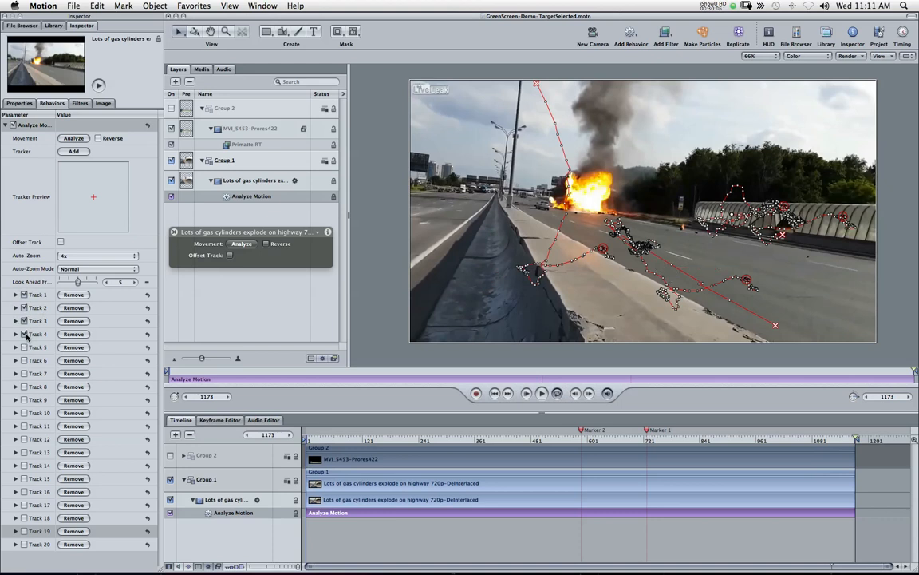
pyautogui.click(25, 321)
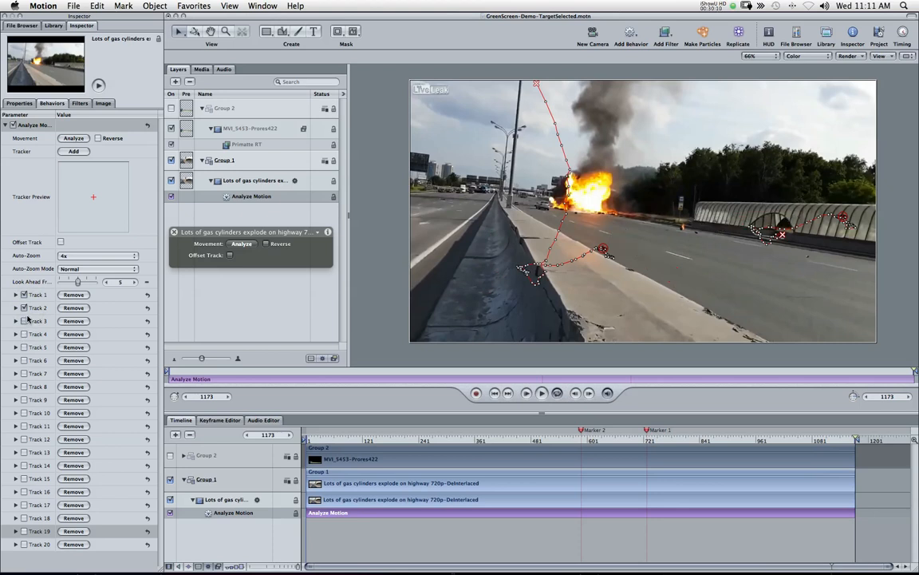
pyautogui.click(24, 295)
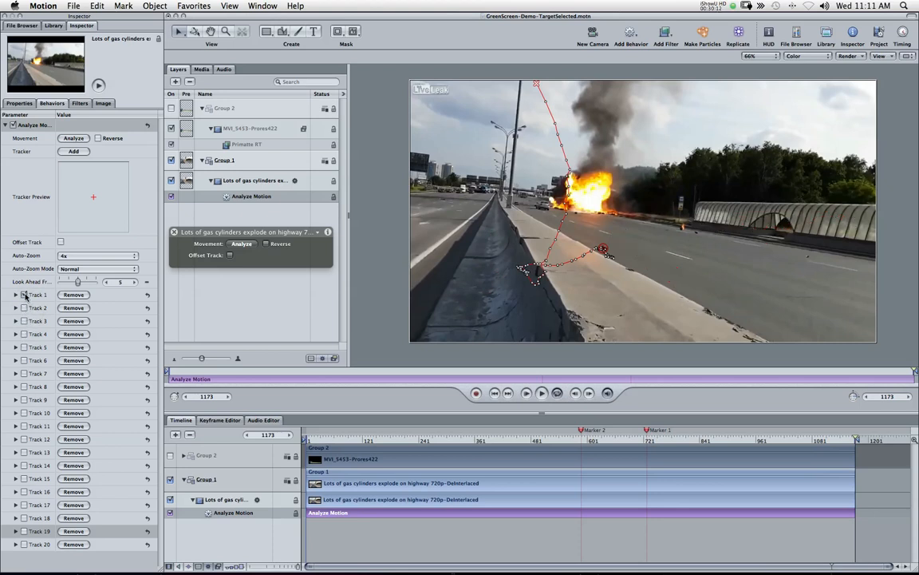
pyautogui.click(24, 295)
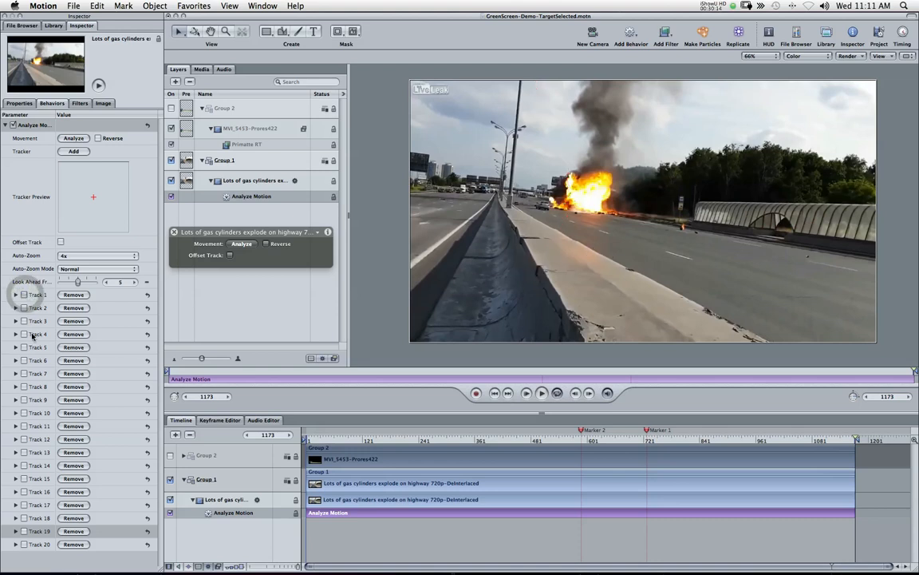
# Check Track 2's path on its own, turn it back off, and re-enable Track 3.
pyautogui.click(24, 307)
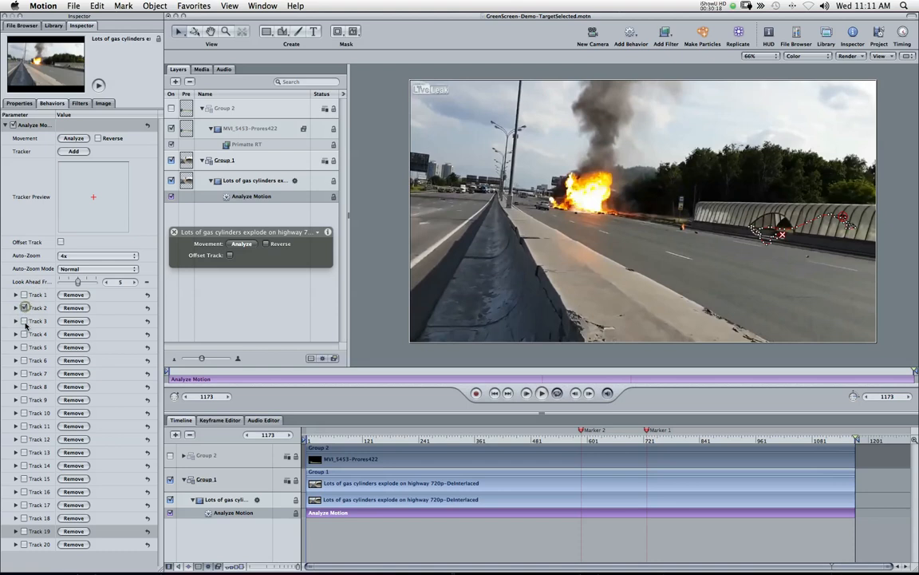
pyautogui.click(24, 307)
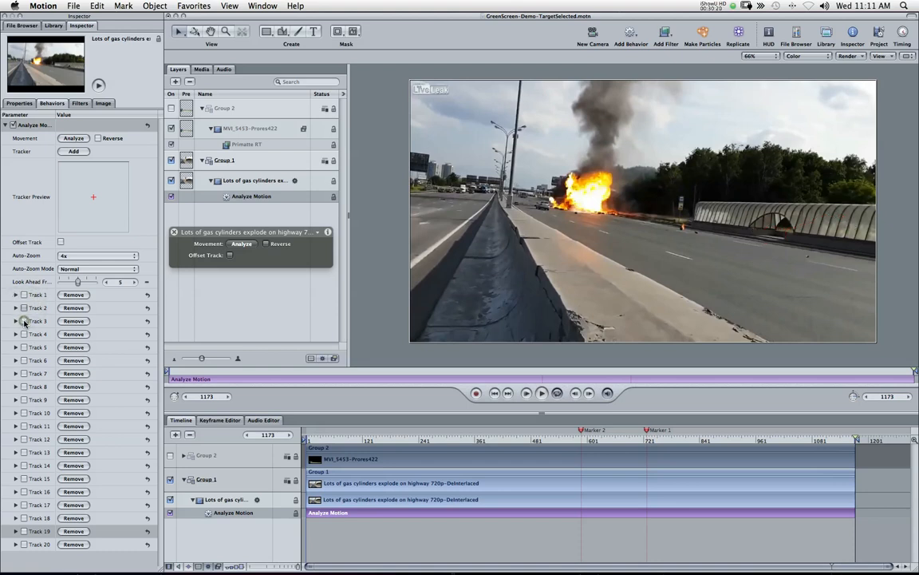
pyautogui.click(24, 321)
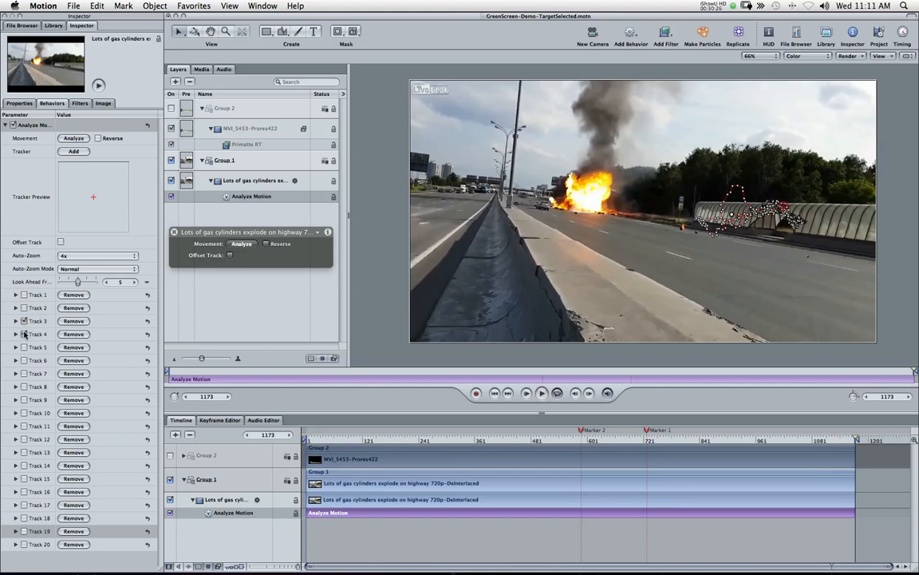
# Check the paths of Tracks 4, 5 and 6 in turn, leaving each disabled, and re-enable Track 7.
pyautogui.click(25, 333)
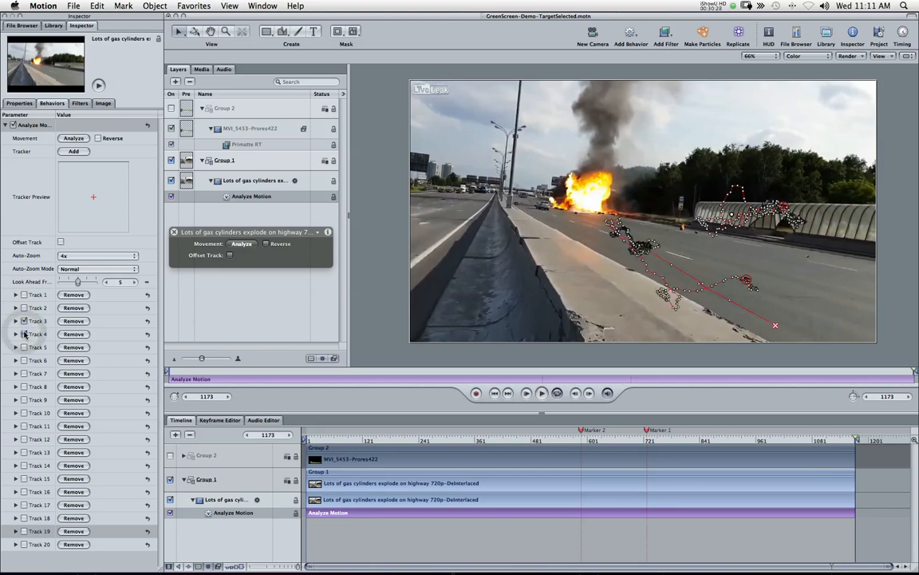
pyautogui.click(24, 335)
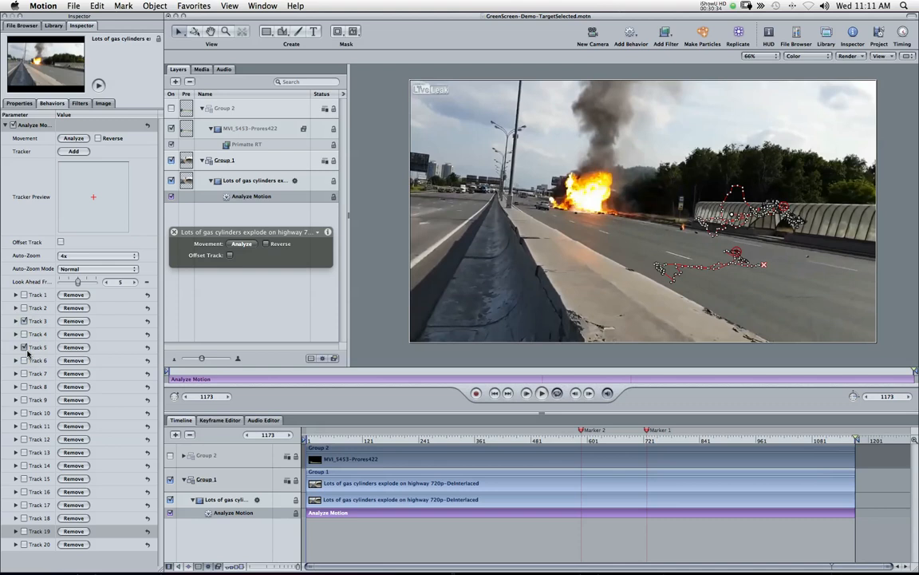
pyautogui.click(24, 348)
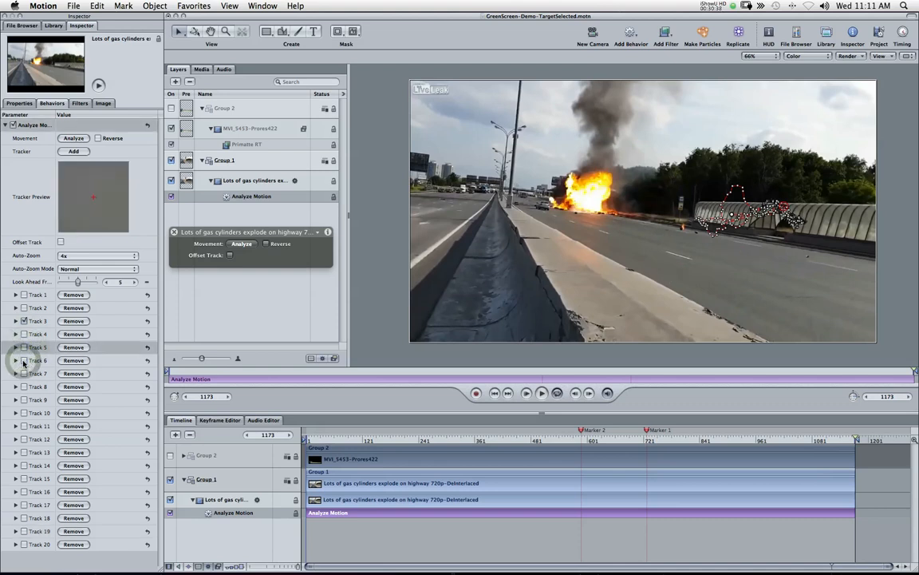
pyautogui.click(24, 362)
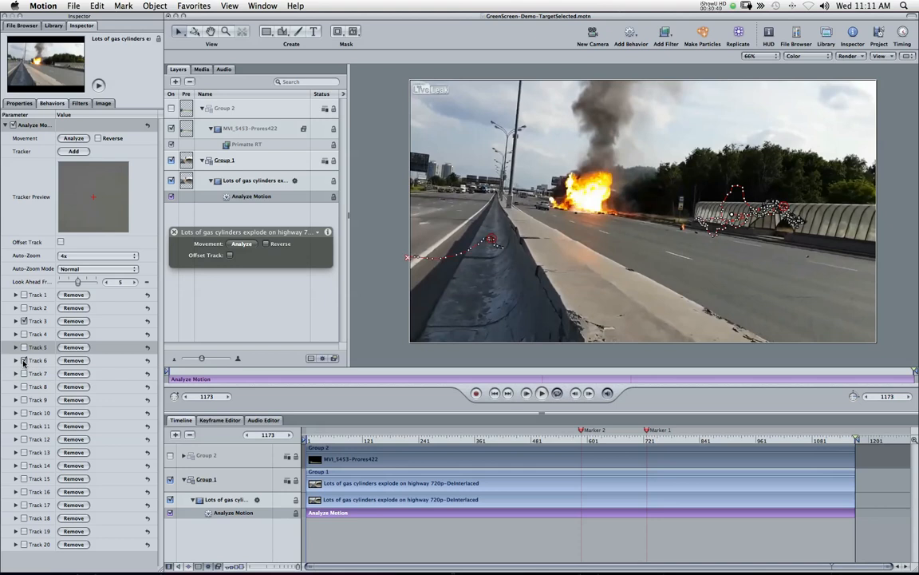
pyautogui.click(24, 361)
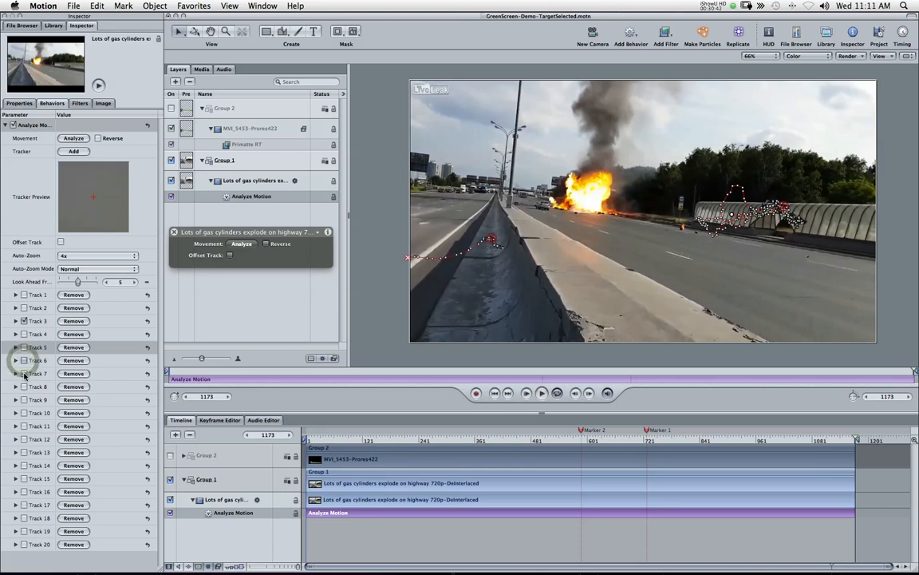
pyautogui.click(25, 375)
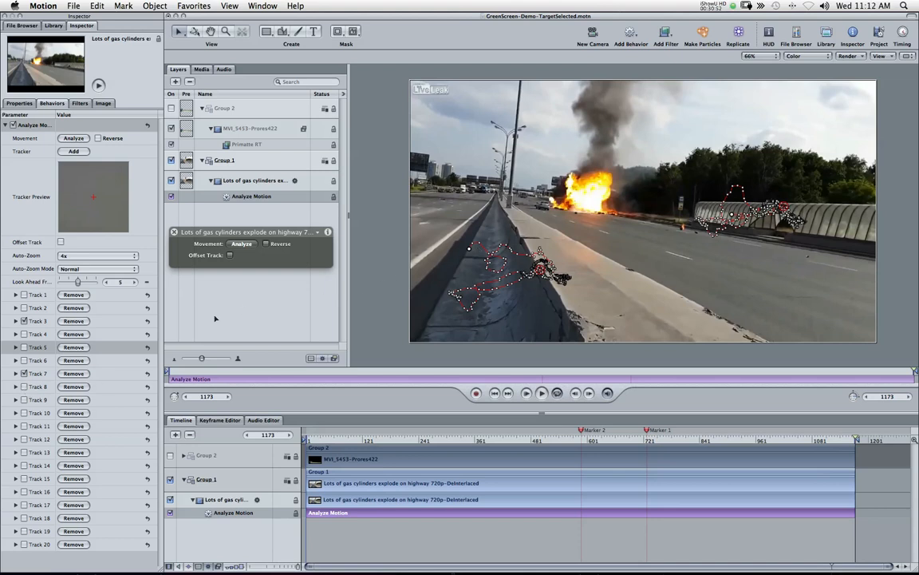
# Check Track 8's path, leave that track disabled, and re-enable Track 9.
pyautogui.click(24, 387)
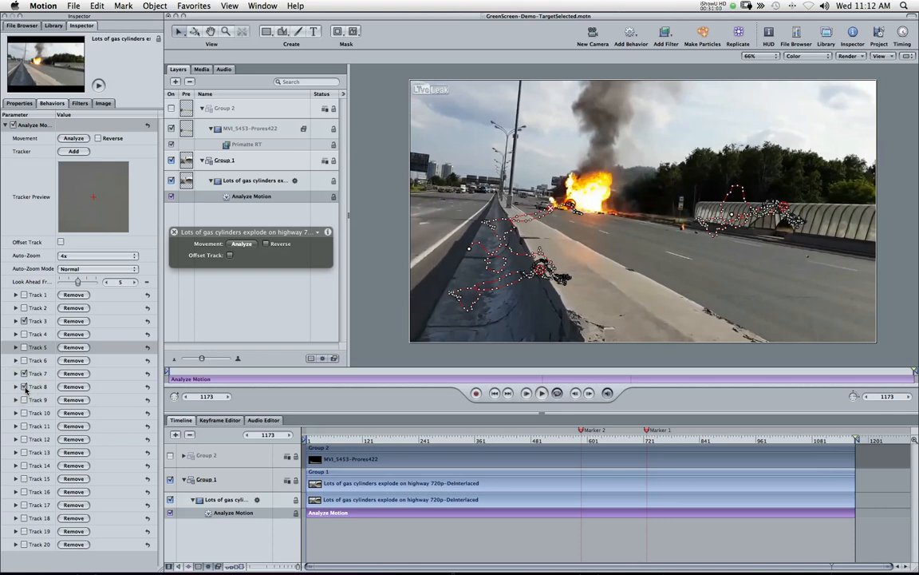
pyautogui.click(24, 386)
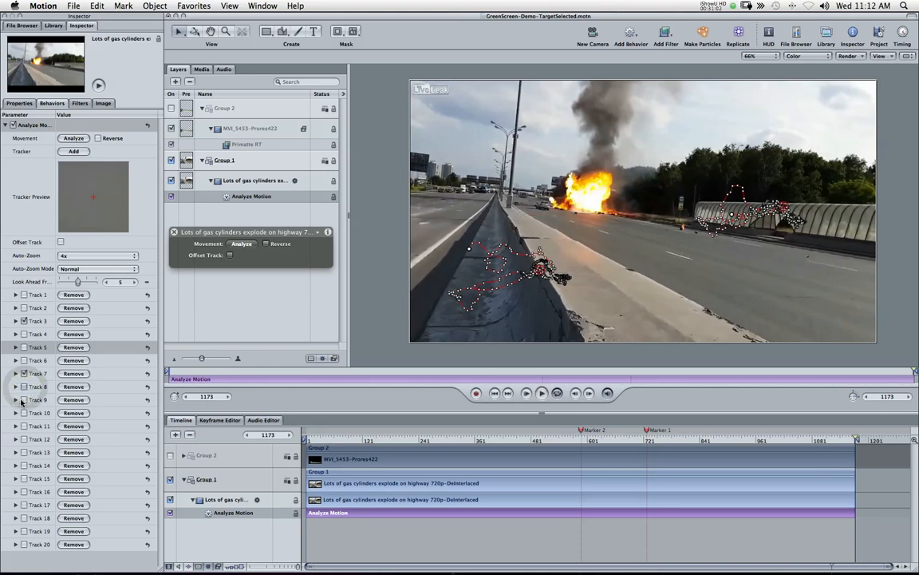
pyautogui.click(23, 400)
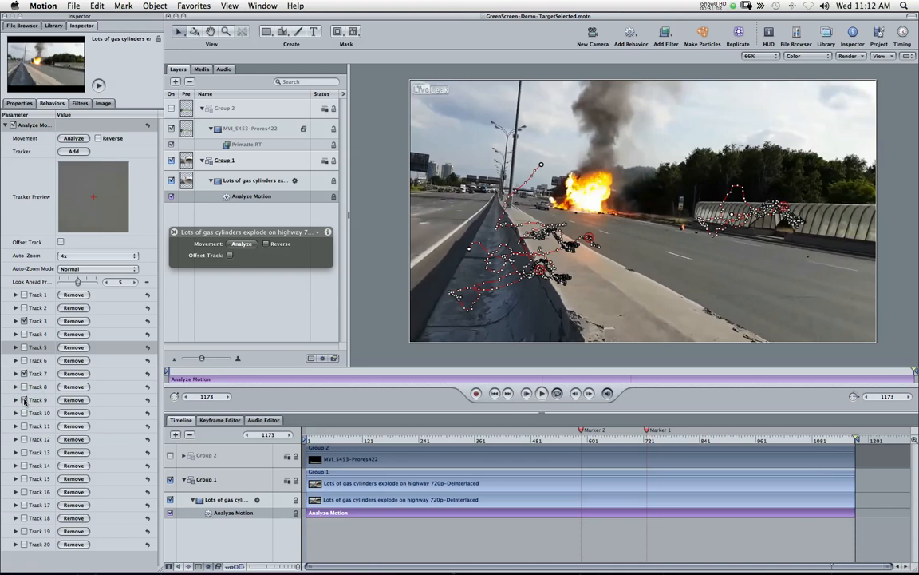
# Check the paths of Tracks 10, 11 and 12 one at a time, turning each track back off.
pyautogui.click(24, 413)
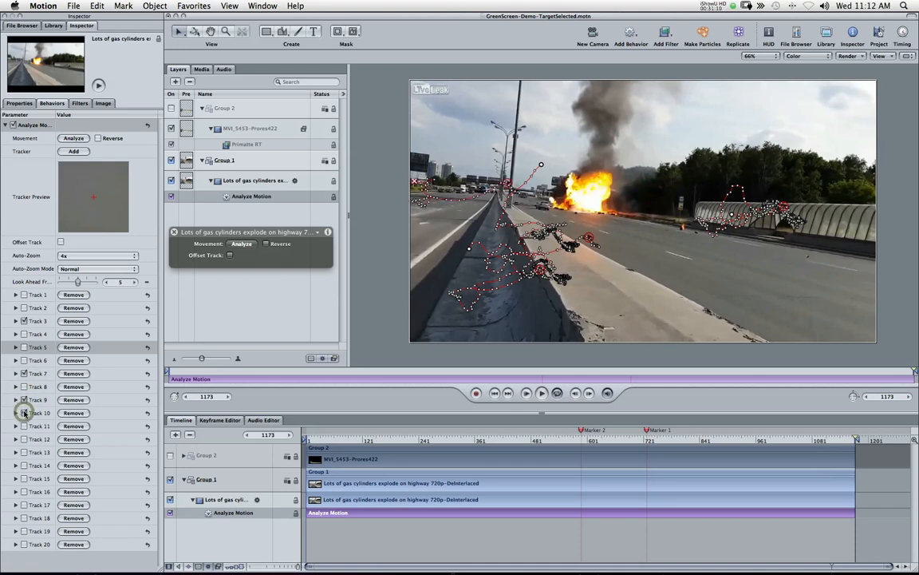
pyautogui.click(24, 412)
pyautogui.click(24, 426)
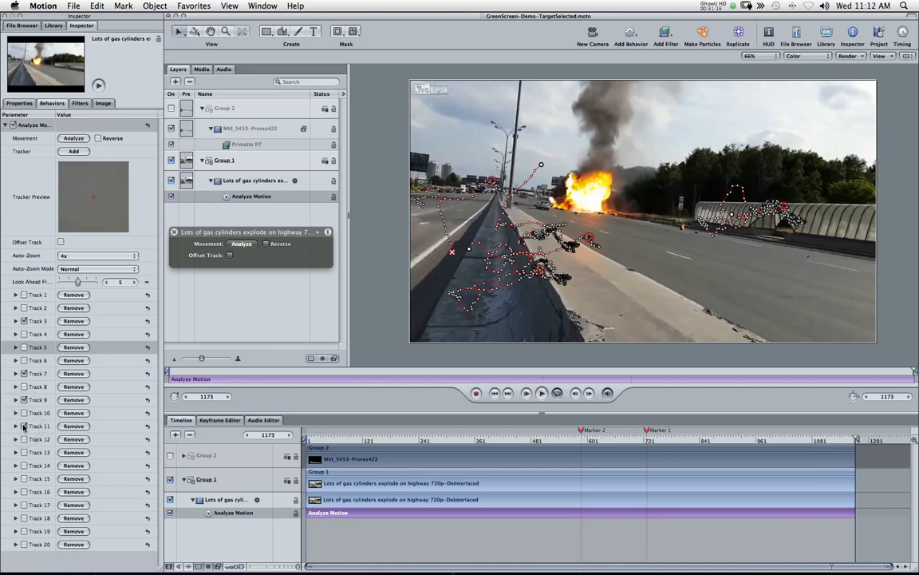
pyautogui.click(24, 426)
pyautogui.click(24, 440)
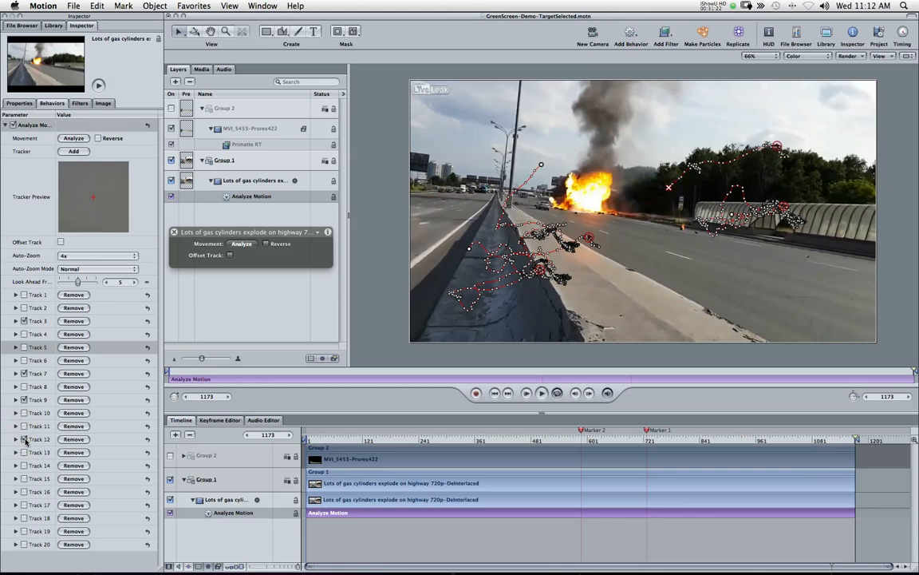
pyautogui.click(25, 440)
# Re-enable Tracks 13, 14 and 15 in the Analyze Motion behavior.
pyautogui.click(25, 452)
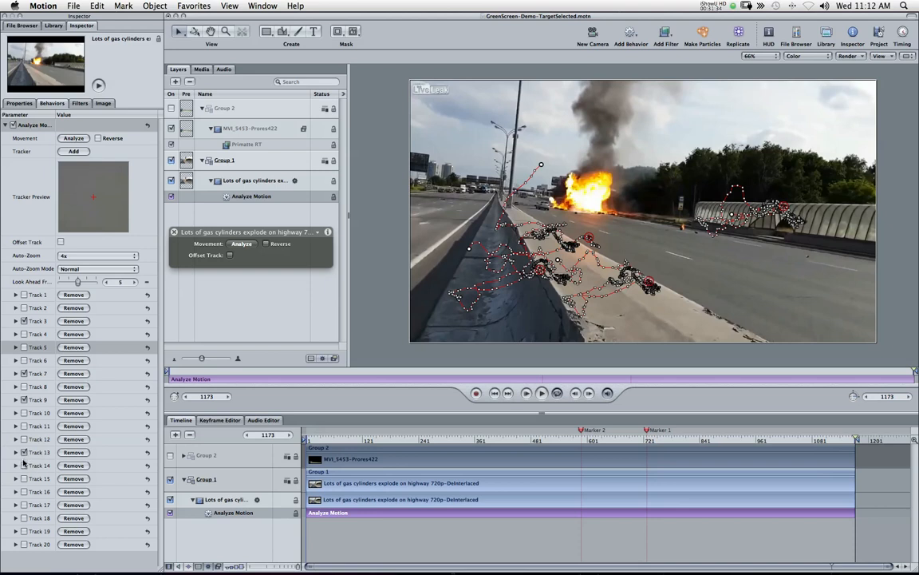
pyautogui.click(24, 464)
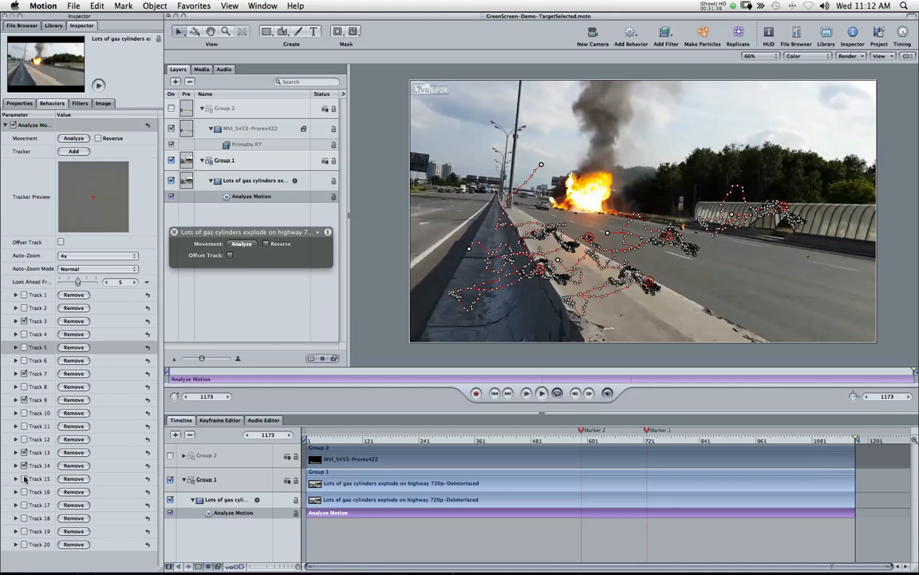
pyautogui.click(24, 478)
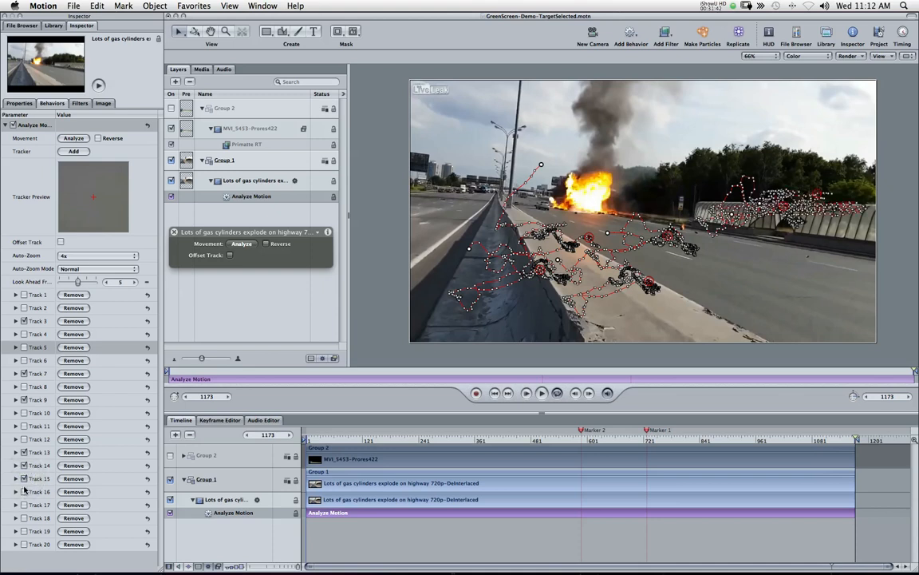
# Check the paths of Tracks 16 and 17 one at a time, turning each track back off.
pyautogui.click(24, 488)
pyautogui.click(24, 491)
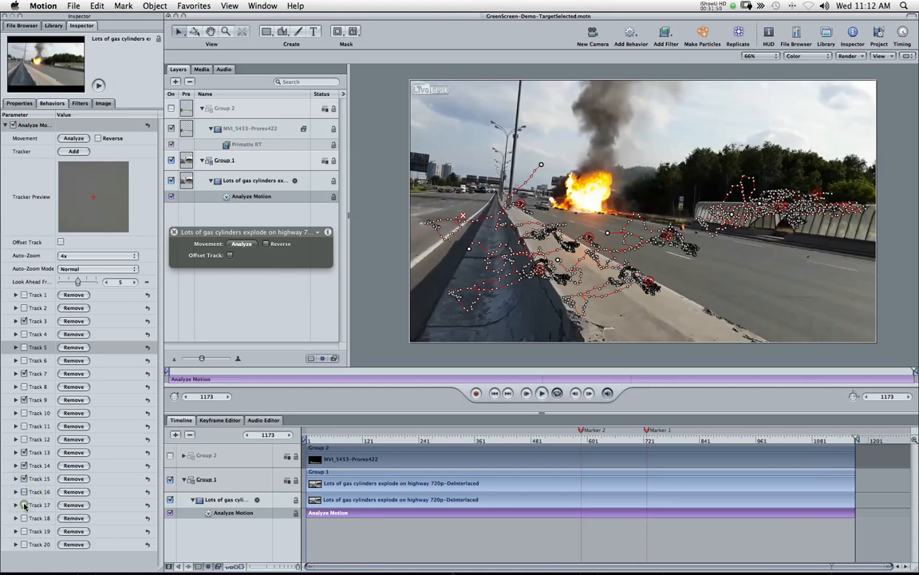
pyautogui.click(25, 505)
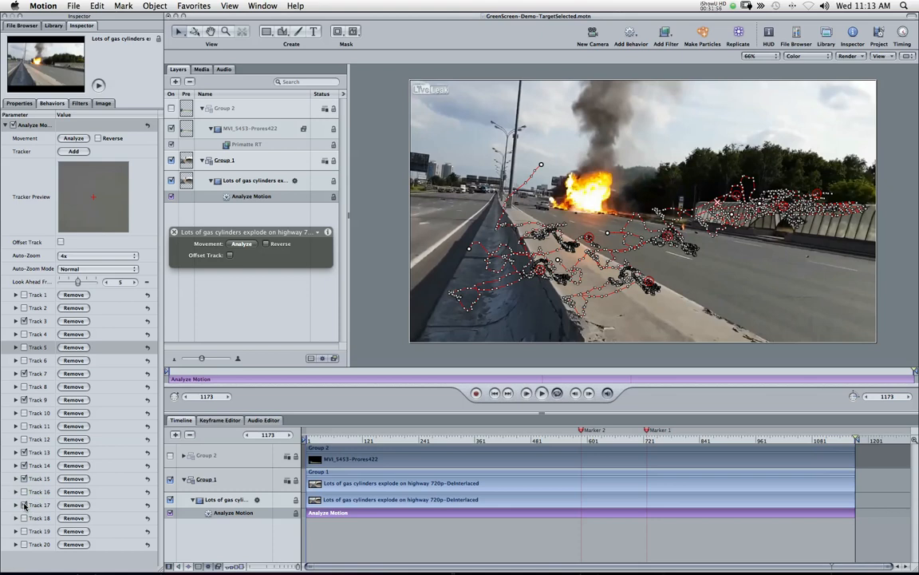
pyautogui.click(25, 506)
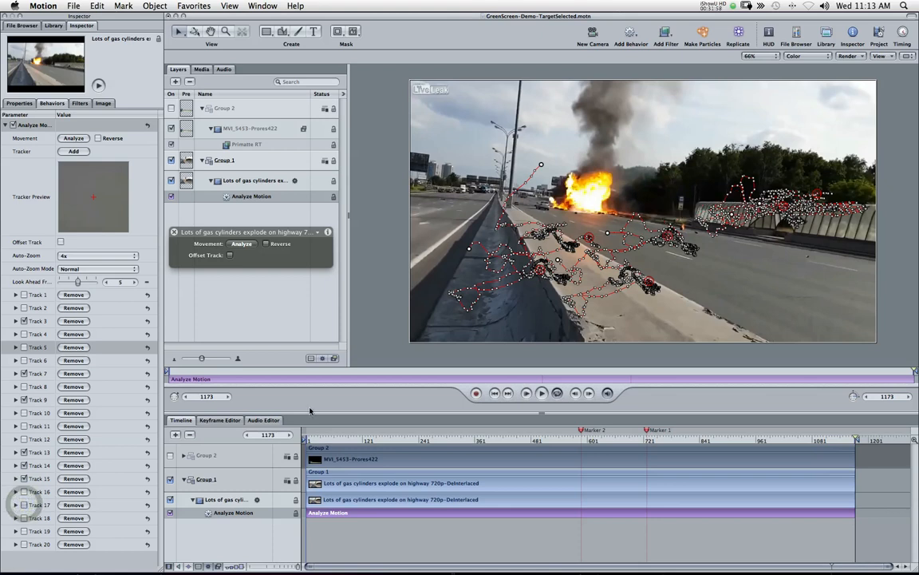
# Check the paths of Tracks 18, 19 and 20 one at a time, turning each track back off.
pyautogui.click(25, 518)
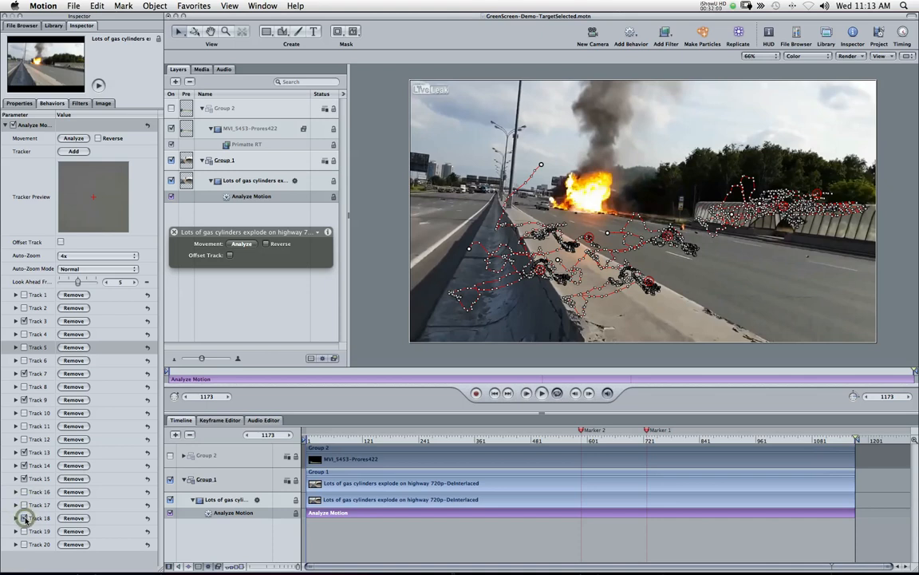
pyautogui.click(25, 518)
pyautogui.click(25, 531)
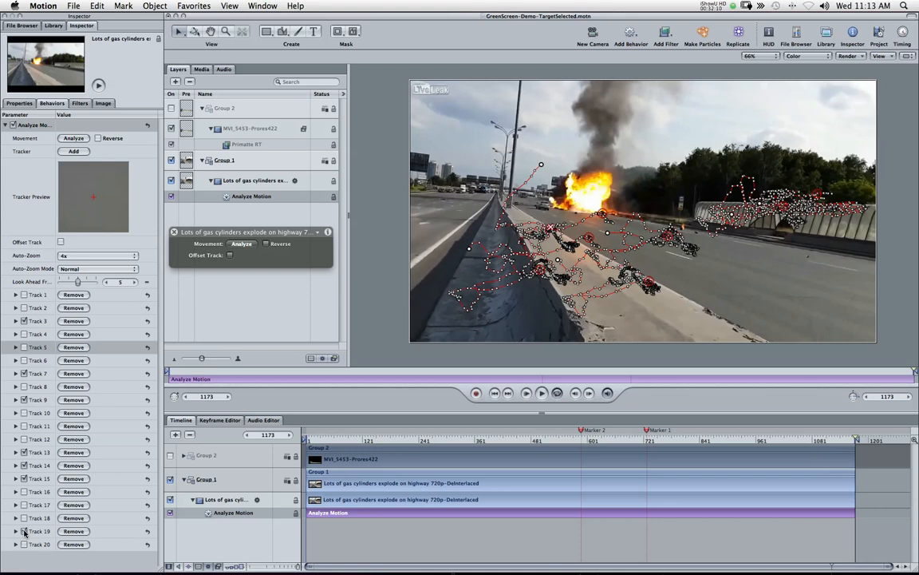
pyautogui.click(24, 530)
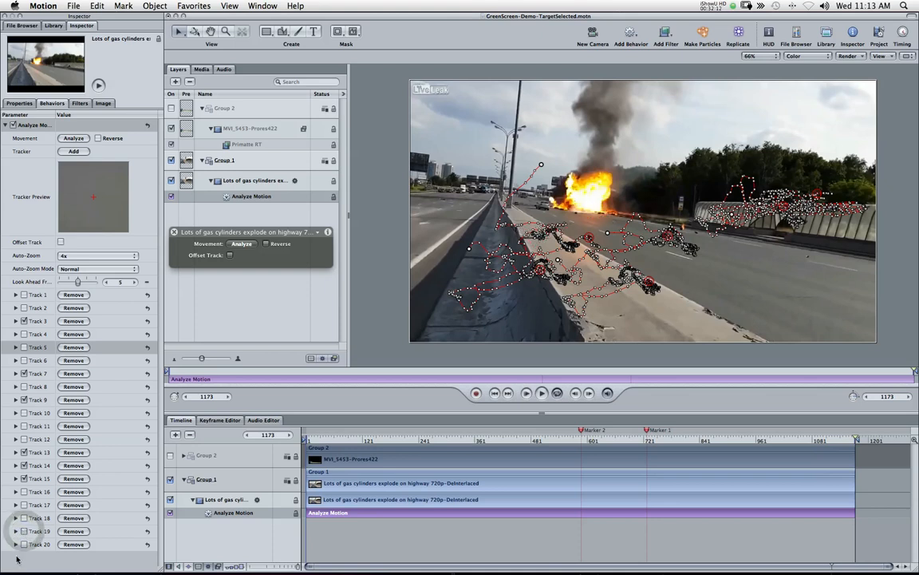
pyautogui.click(24, 544)
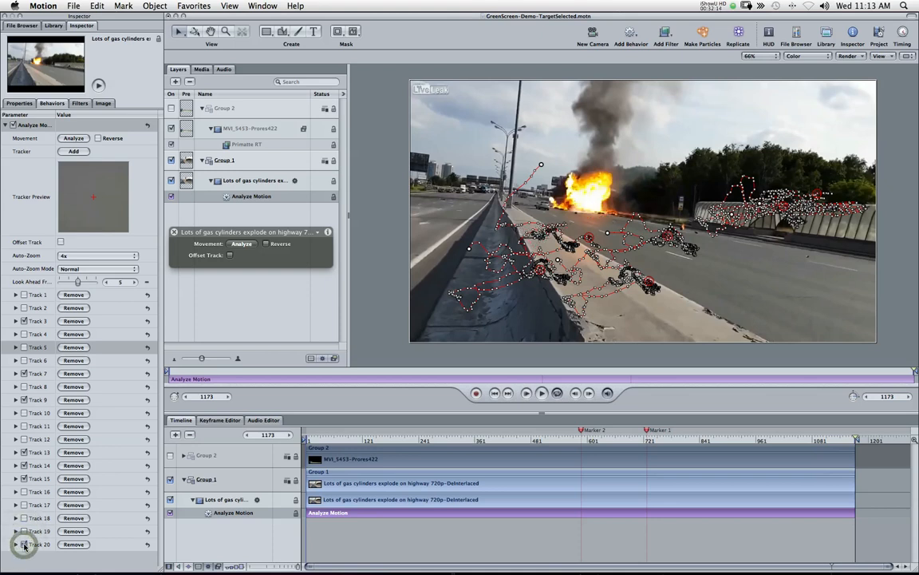
pyautogui.click(24, 545)
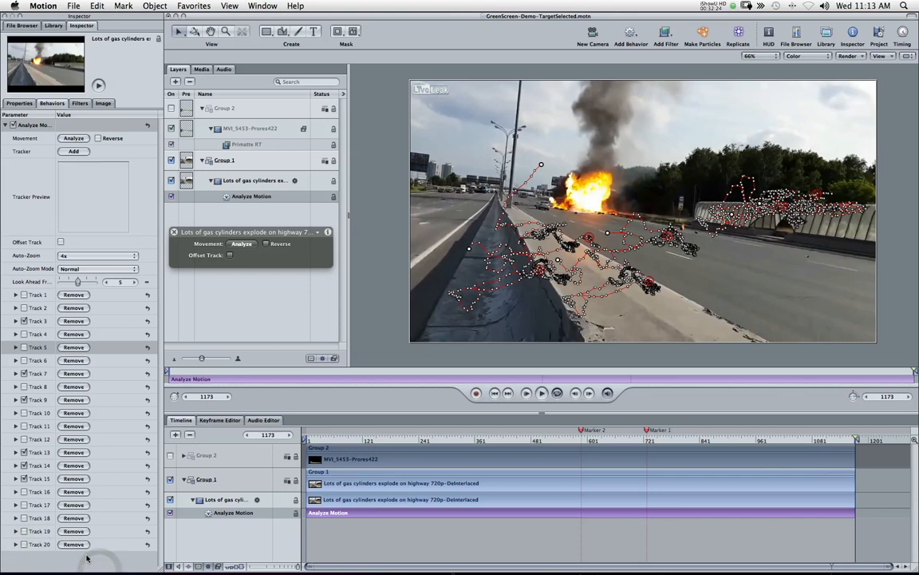
# Remove the disabled Track 20 from the Analyze Motion behavior.
pyautogui.click(80, 545)
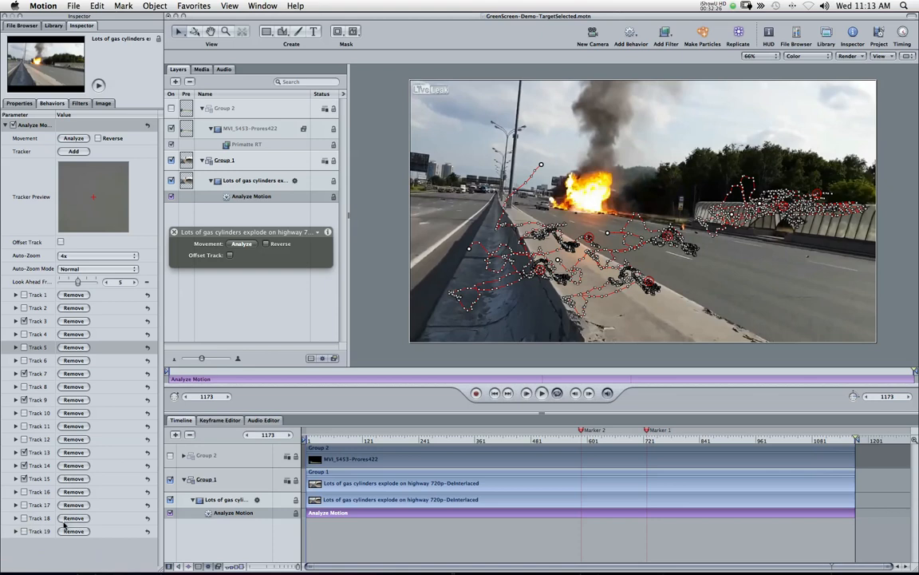